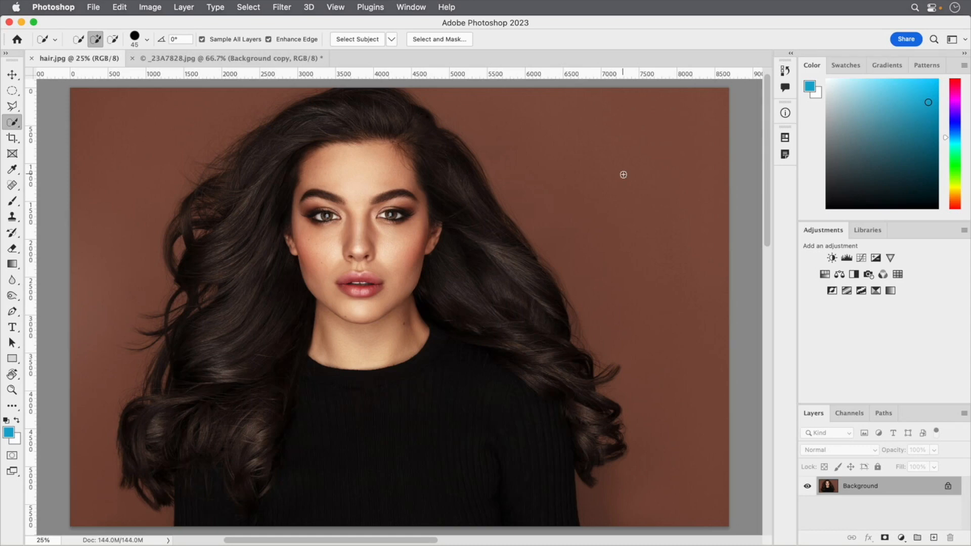
- Open the Select and Mask workspace for the portrait and cycle through the view modes to Onion Skin
click(441, 36)
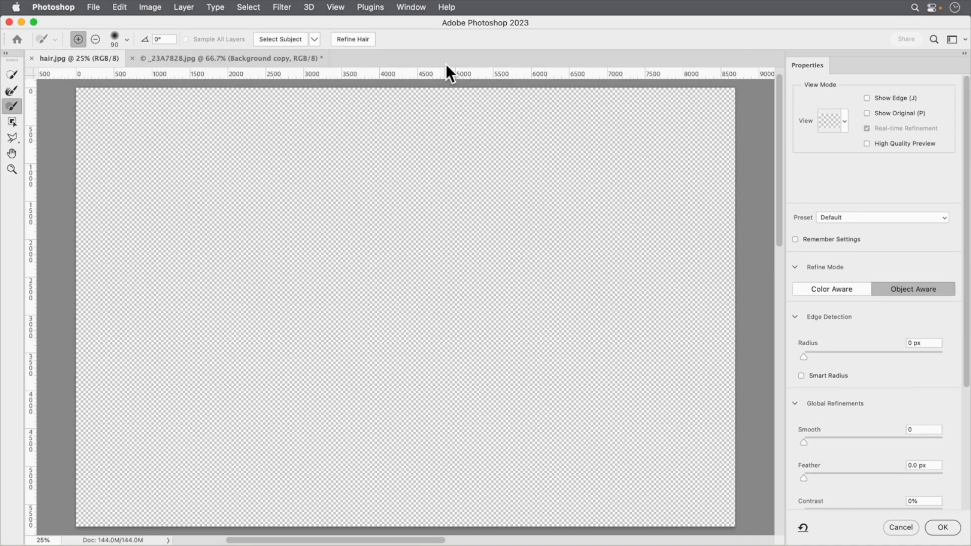
click(830, 122)
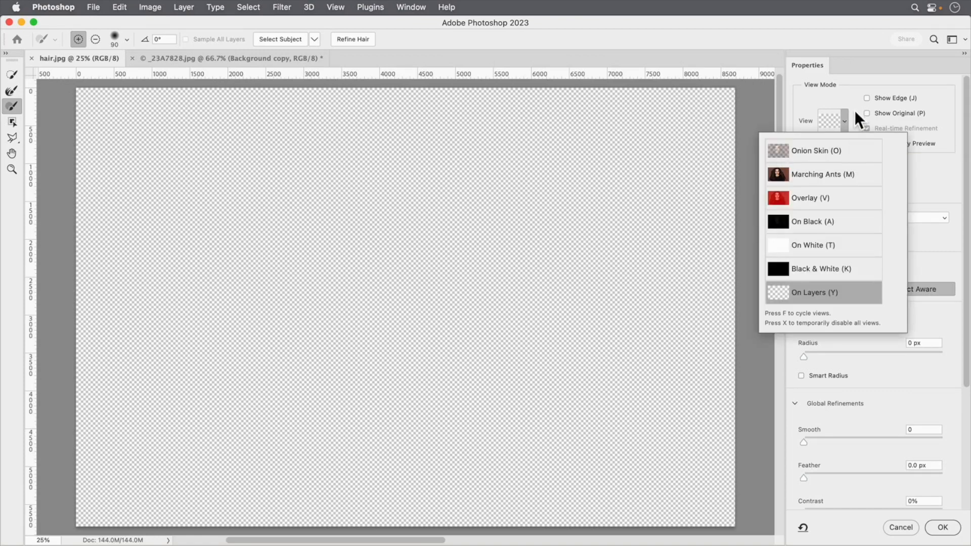
click(849, 132)
key(f)
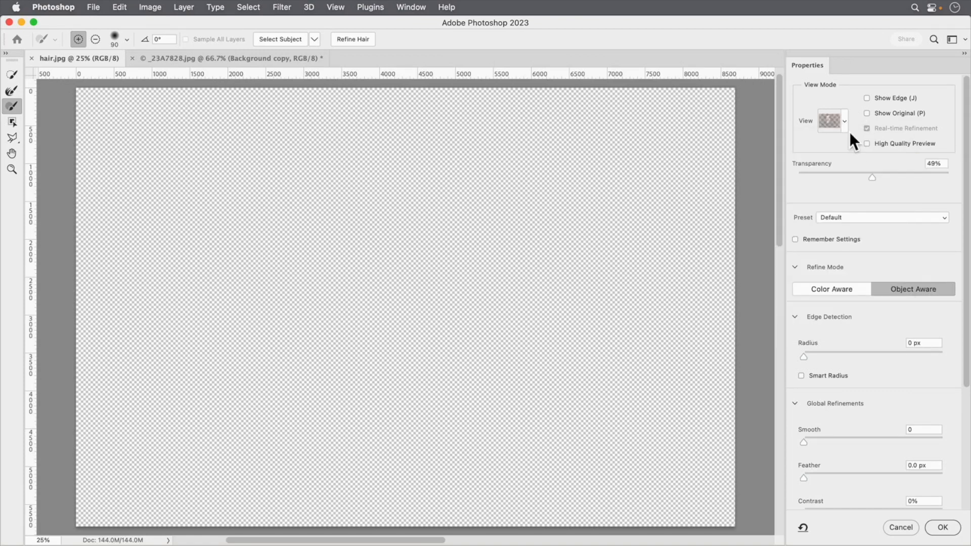
key(f)
key(f)
key(f)
key(f)
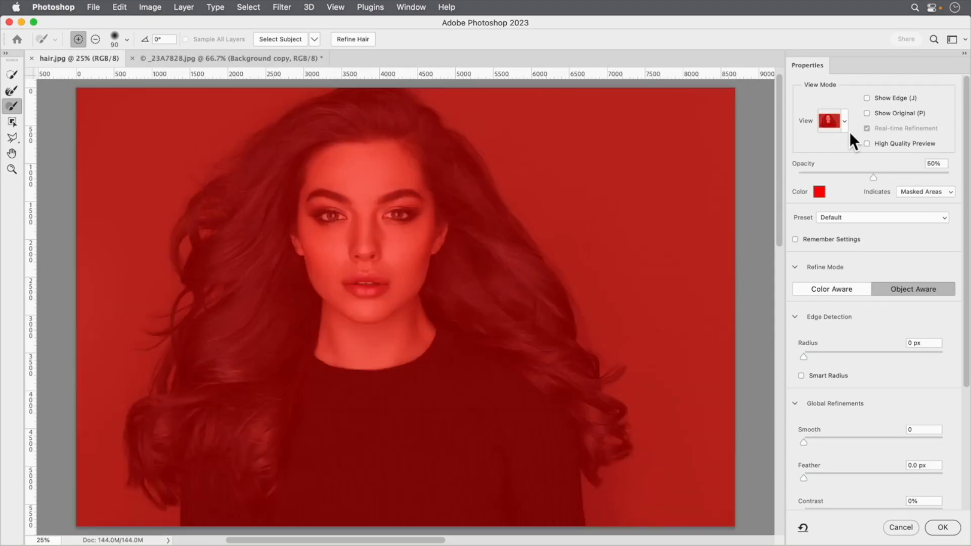
key(f)
key(f)
key(f)
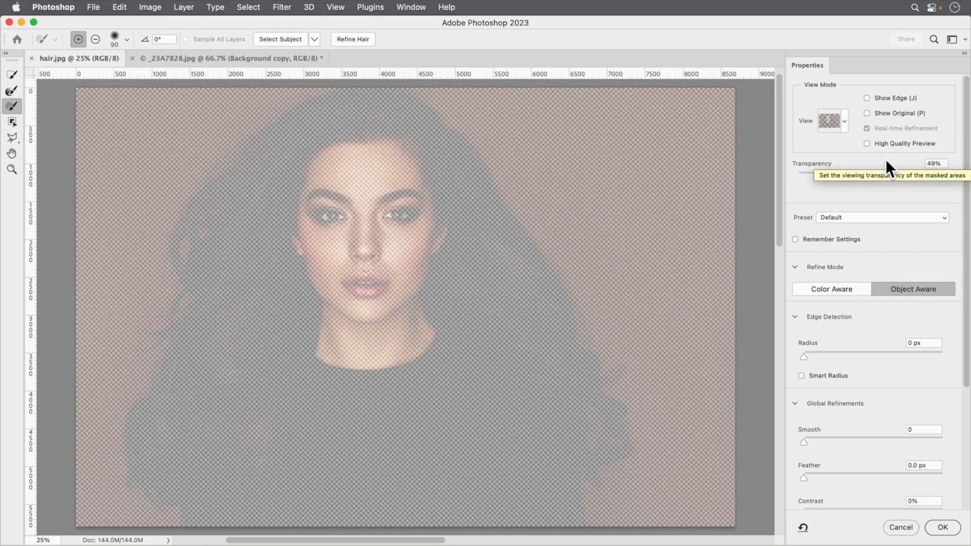
- Set the Onion Skin transparency to 50% and select the subject automatically
click(845, 121)
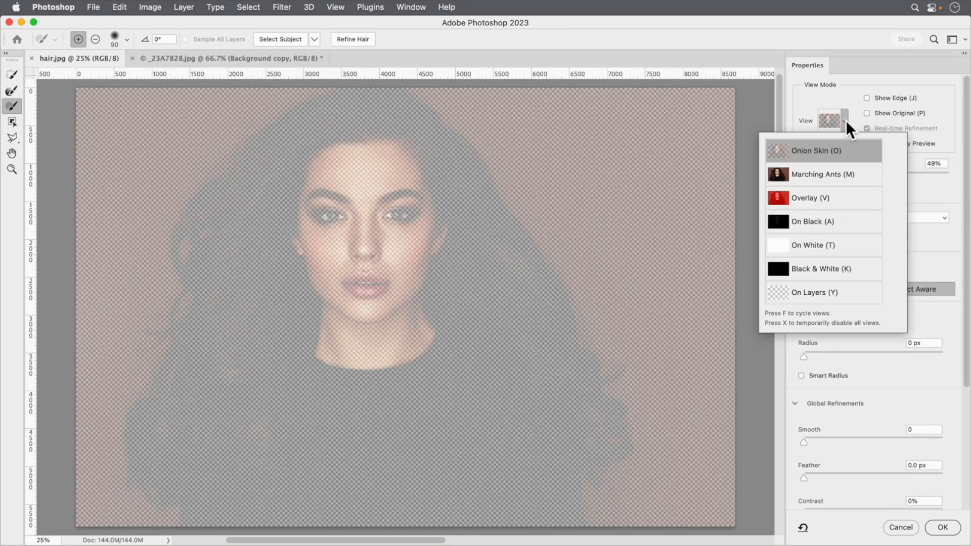
click(921, 160)
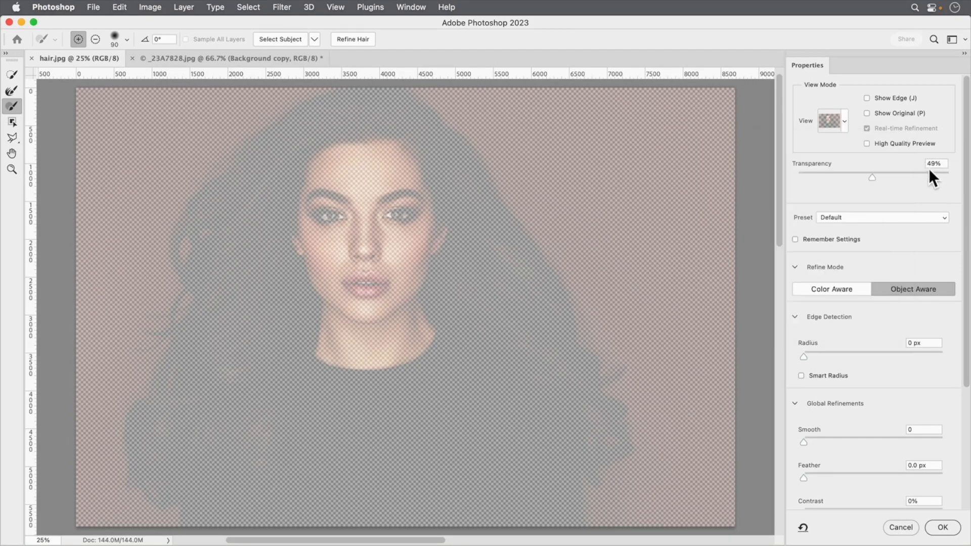
drag(872, 176, 874, 177)
click(278, 41)
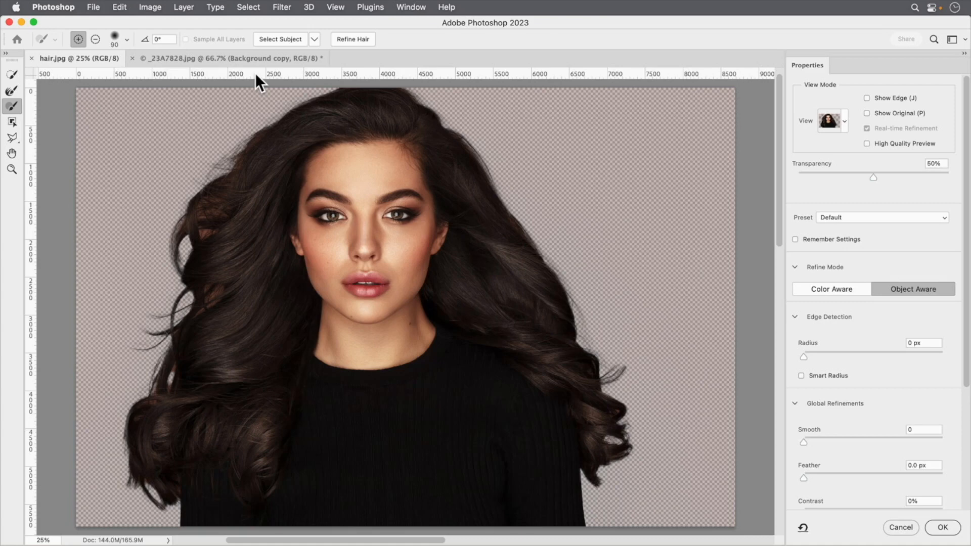
- Preview the cutout on white and apply Refine Hair to the selection
key(t)
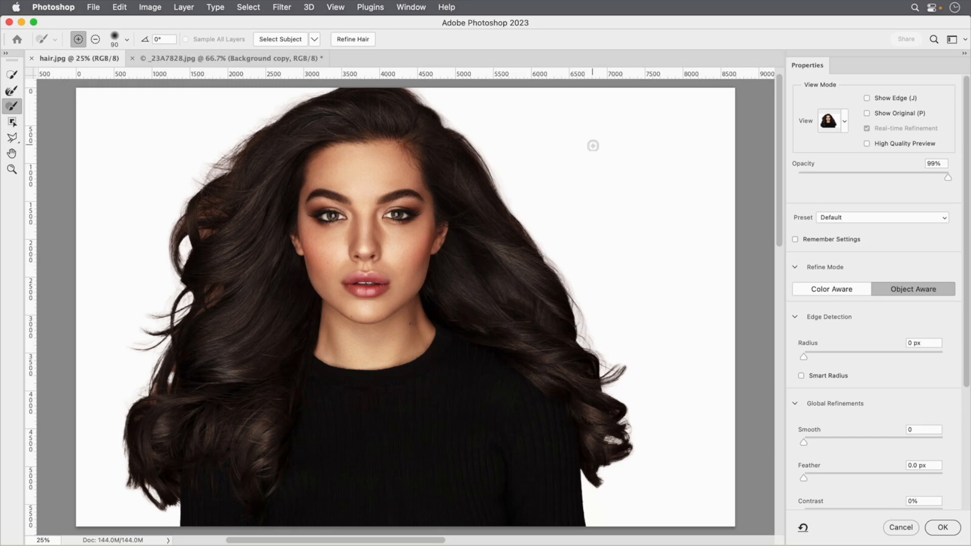
scroll(223, 215, up, 1)
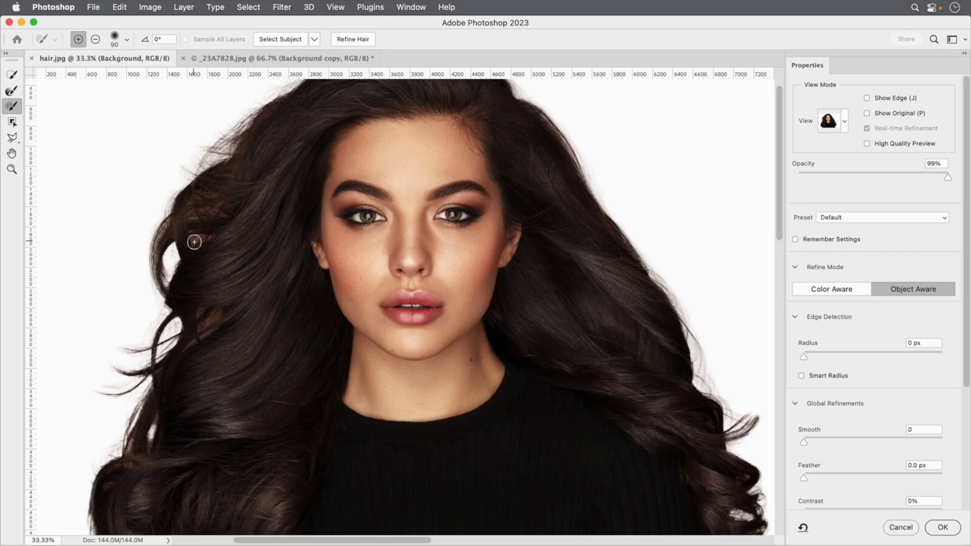
click(359, 39)
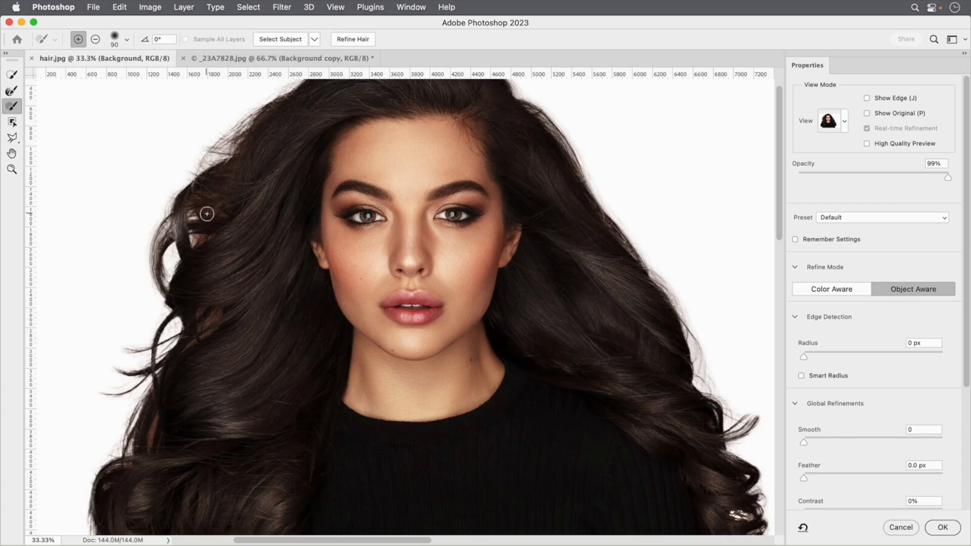
drag(234, 347, 245, 253)
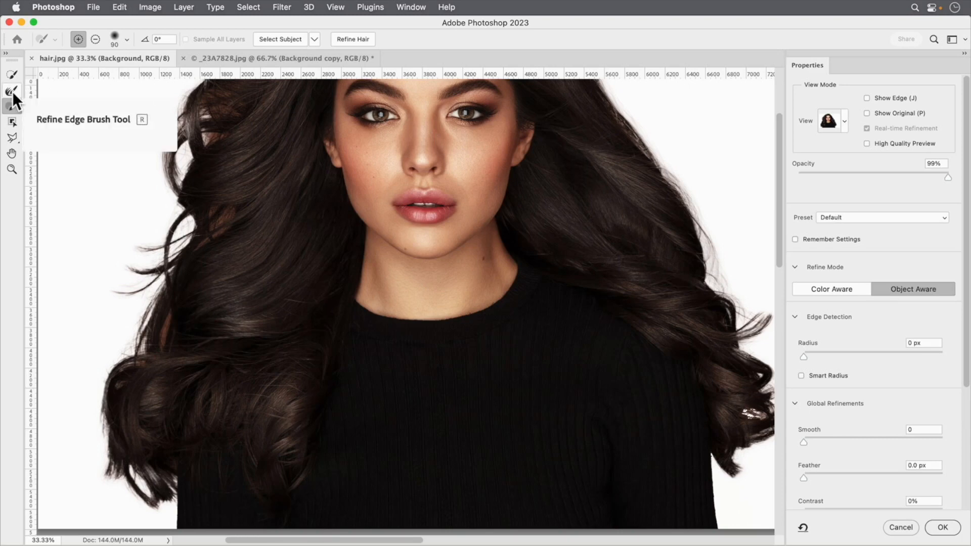
scroll(225, 180, up, 3)
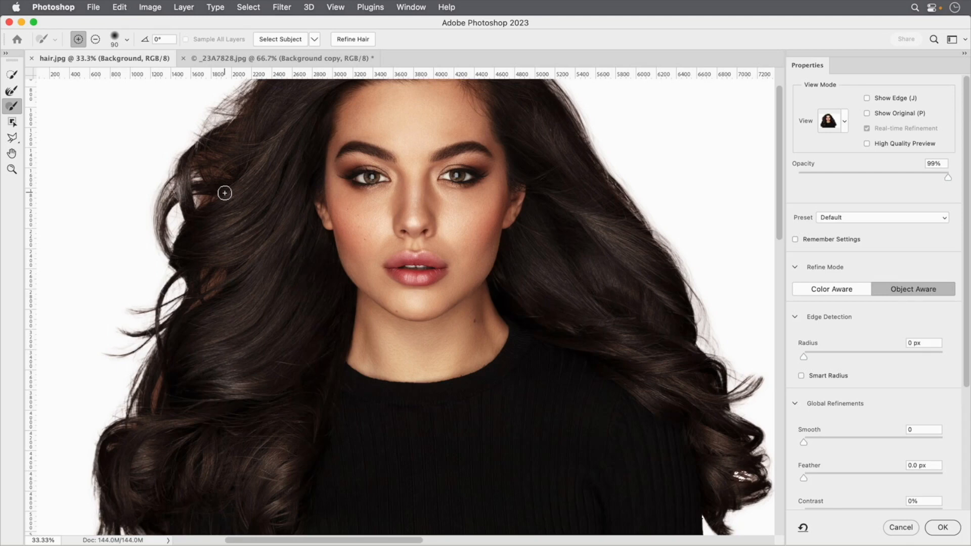
- Enlarge the Refine Edge Brush to 175 and paint over the leftover brown background in the gaps on both sides of the hair
key(r)
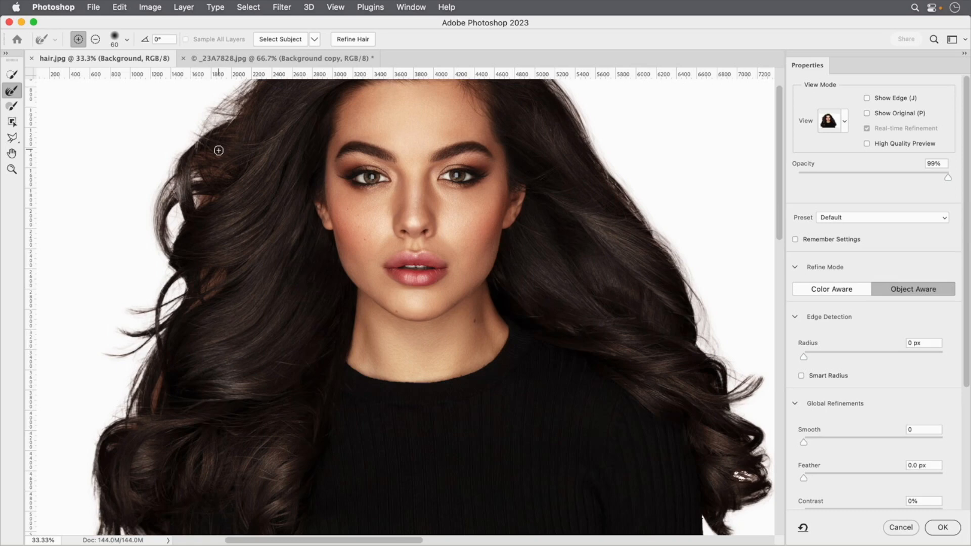
key(bracketright)
key(bracketright)
key(bracketright)
key(bracketright)
key(bracketright)
key(bracketright)
key(bracketright)
mouse_move(214, 167)
mouse_down()
mouse_move(200, 193)
mouse_move(220, 194)
mouse_move(222, 174)
mouse_move(194, 200)
mouse_move(225, 170)
mouse_move(193, 177)
mouse_move(231, 179)
mouse_move(218, 171)
mouse_move(238, 171)
mouse_up()
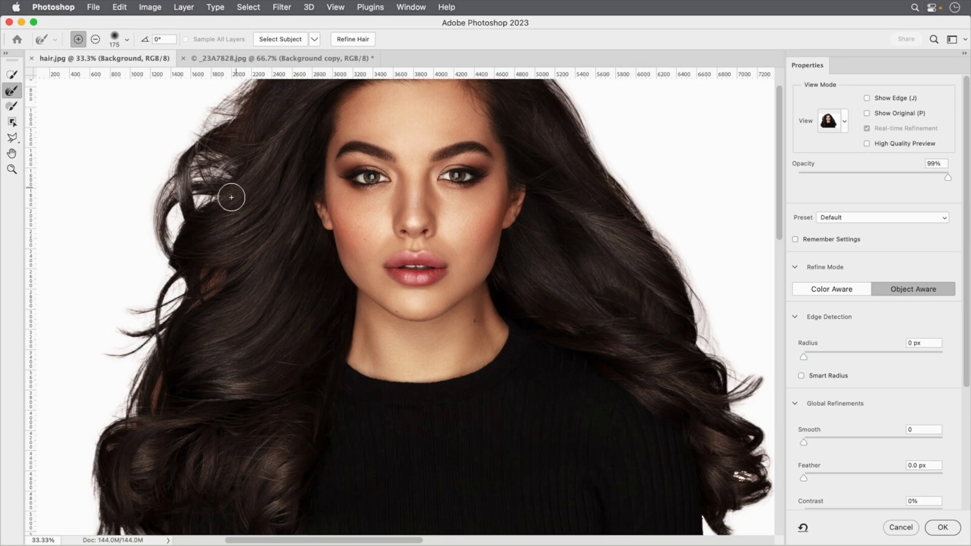
drag(203, 298, 215, 271)
drag(376, 276, 358, 224)
super+double_click(738, 428)
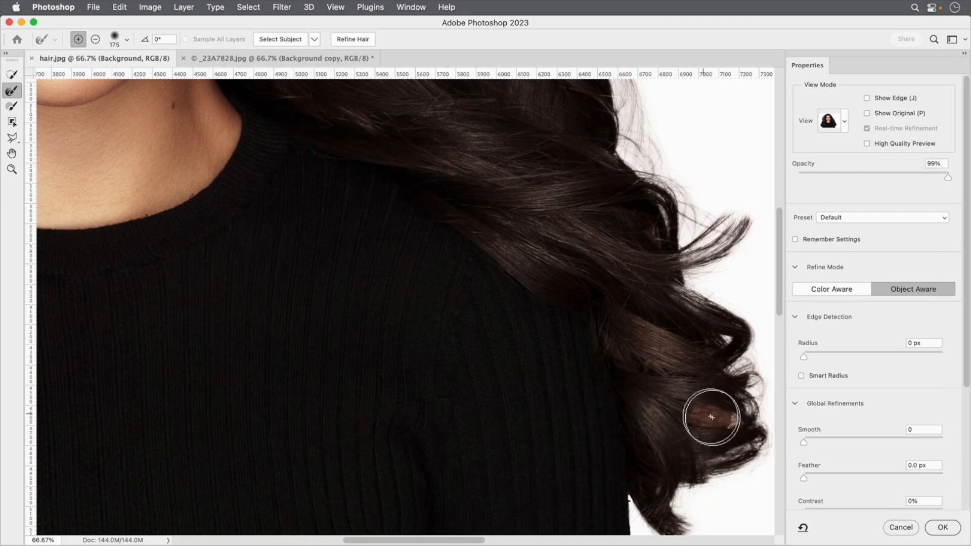
- Clean up the sleeve's edge below the curls by subtracting from the selection with the Brush tool at size 35
drag(616, 446, 612, 294)
key(b)
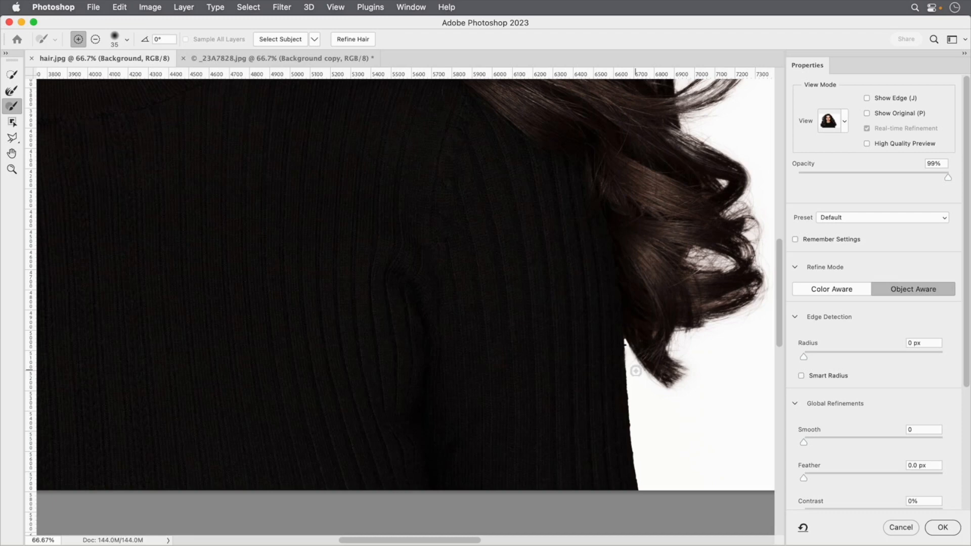
key(alt)
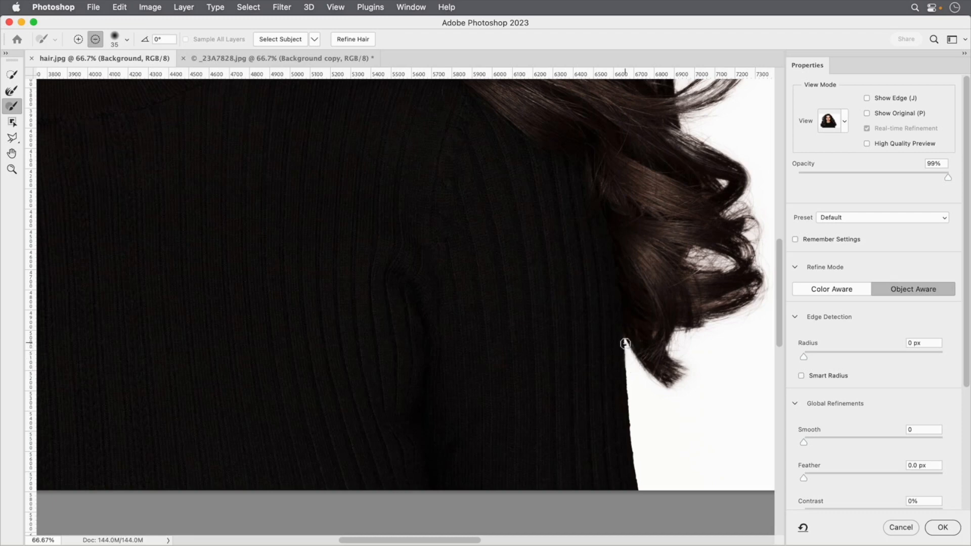
drag(626, 344, 632, 443)
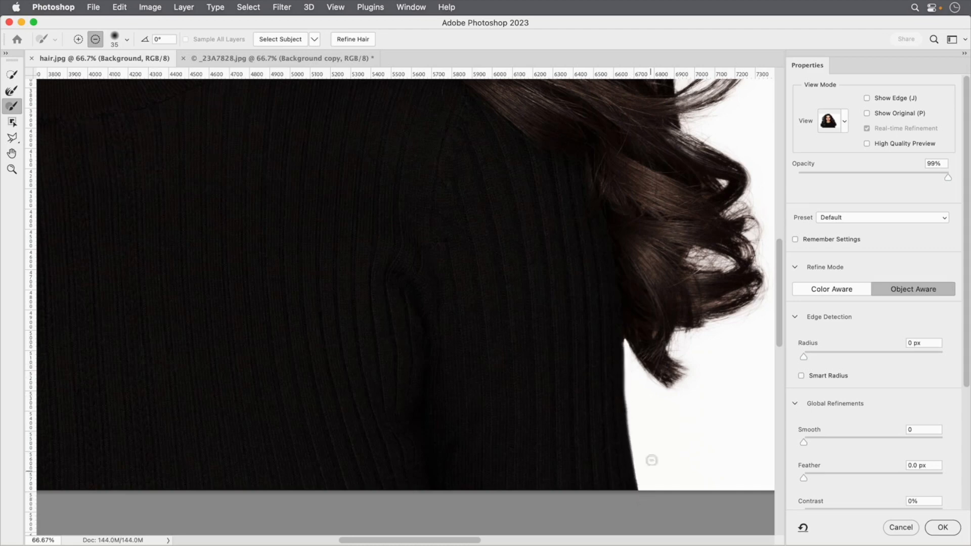
- Output the refined selection as a New Layer with Layer Mask
key(super+0)
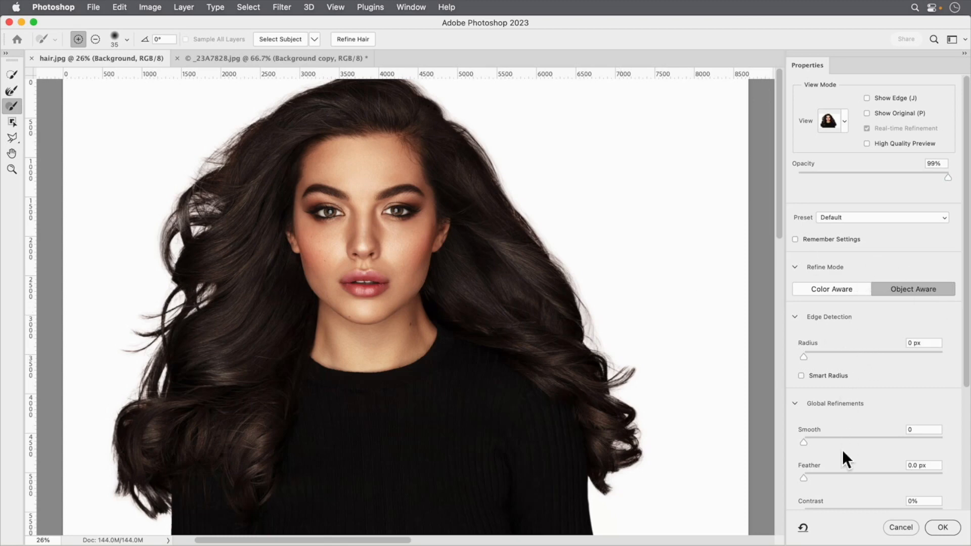
scroll(846, 463, down, 3)
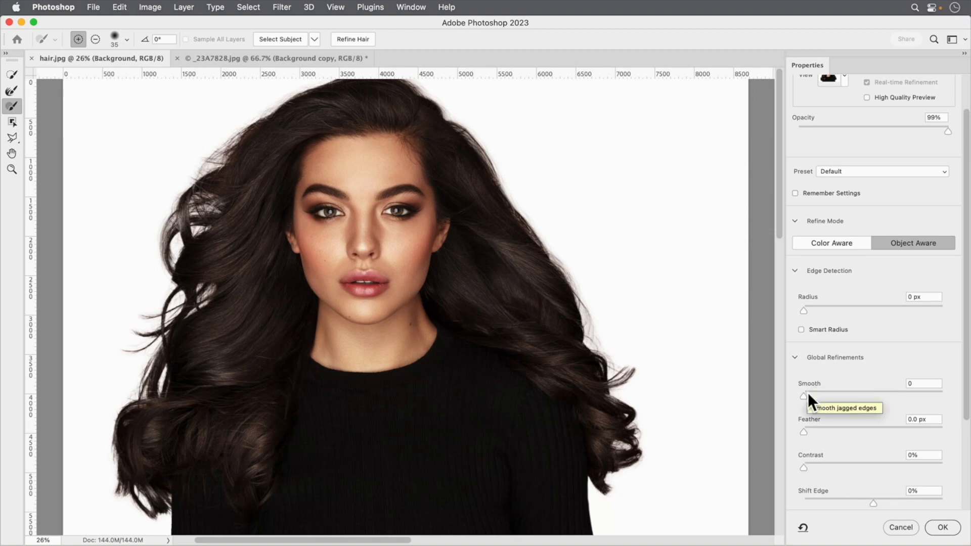
scroll(833, 388, up, 1)
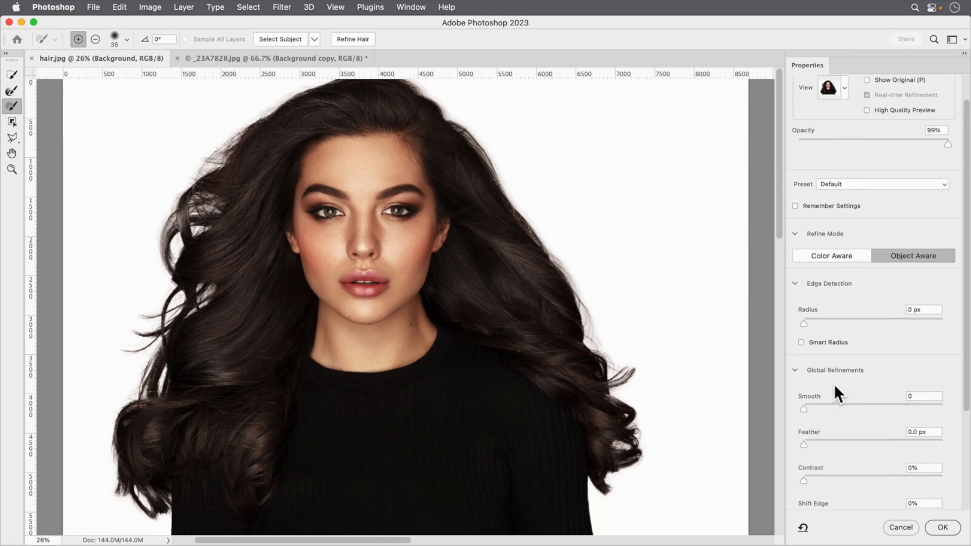
scroll(871, 412, down, 10)
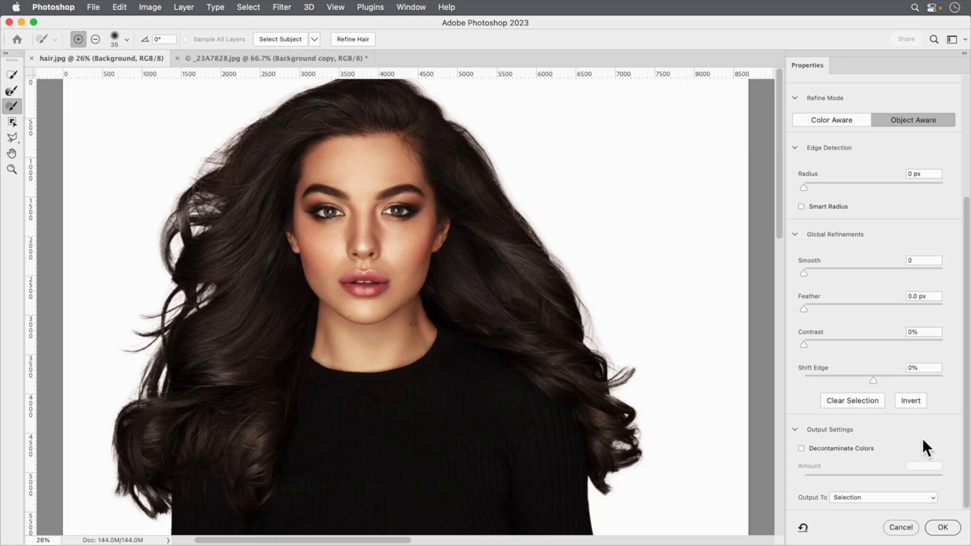
click(869, 496)
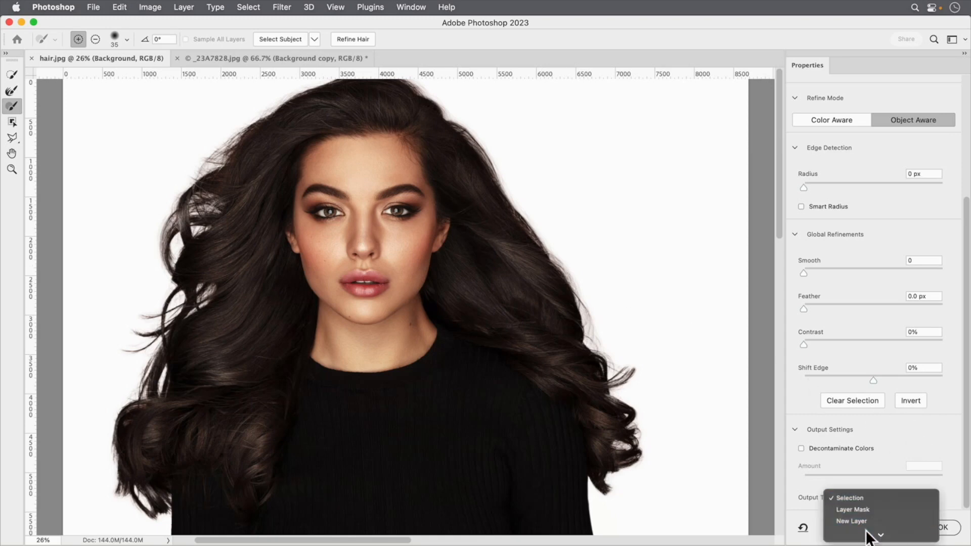
click(873, 512)
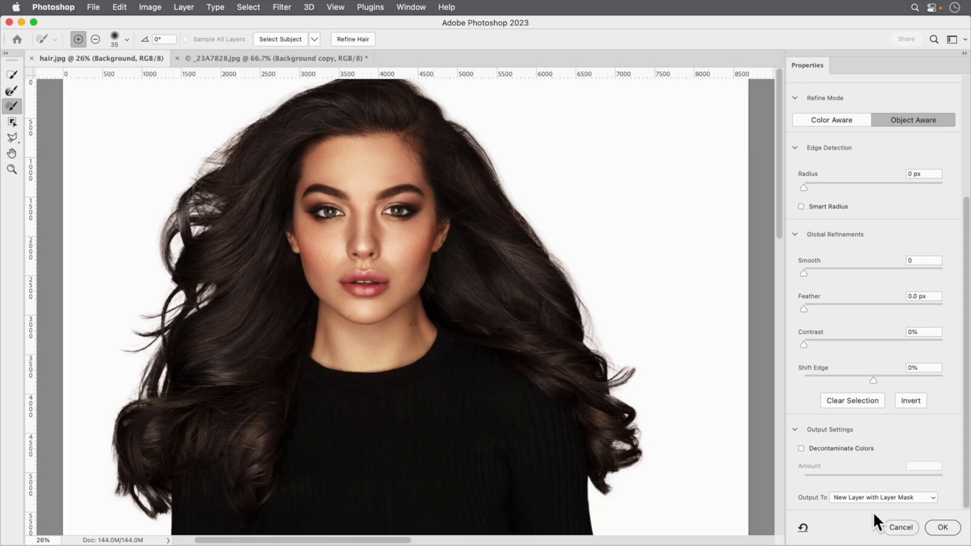
click(943, 528)
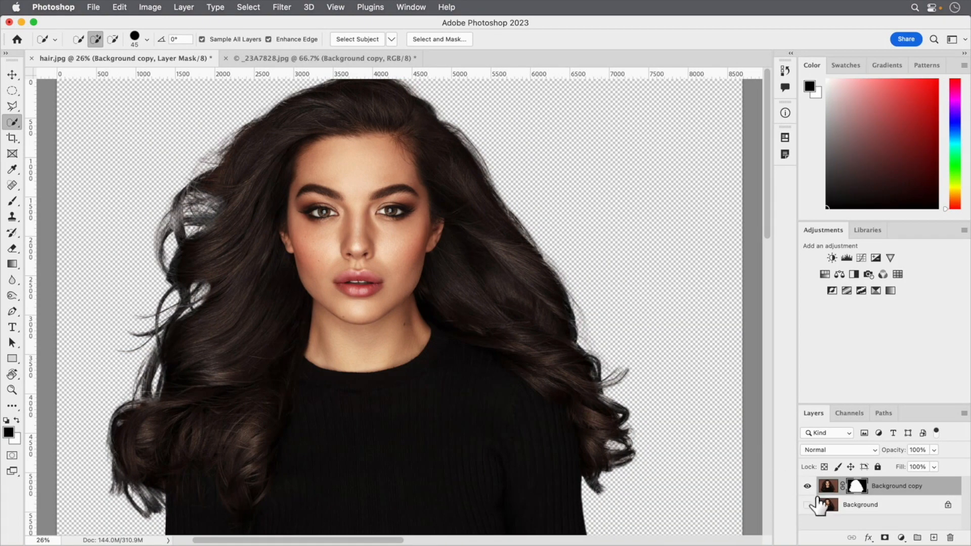
- Add a blue #13abd1 Solid Color fill layer and place it directly below the Background copy layer
click(901, 538)
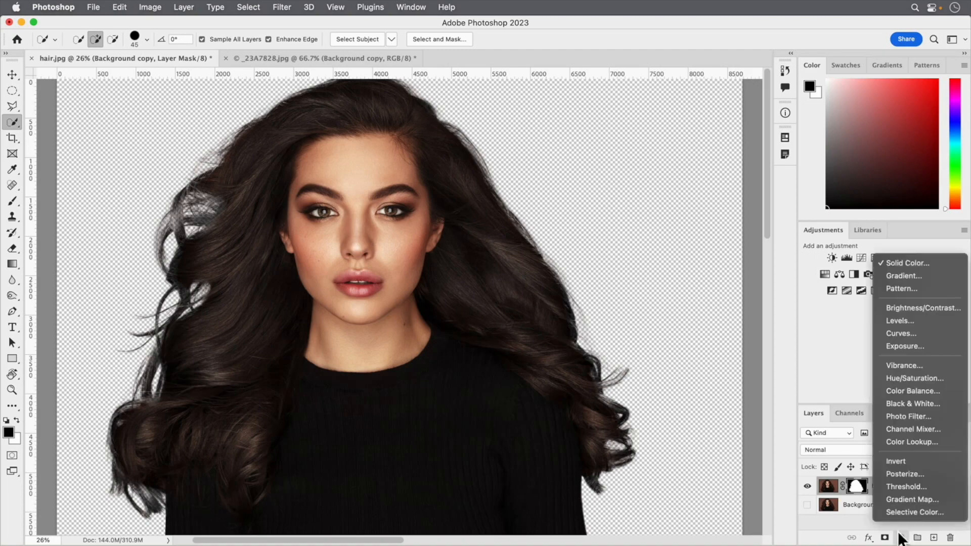
click(913, 264)
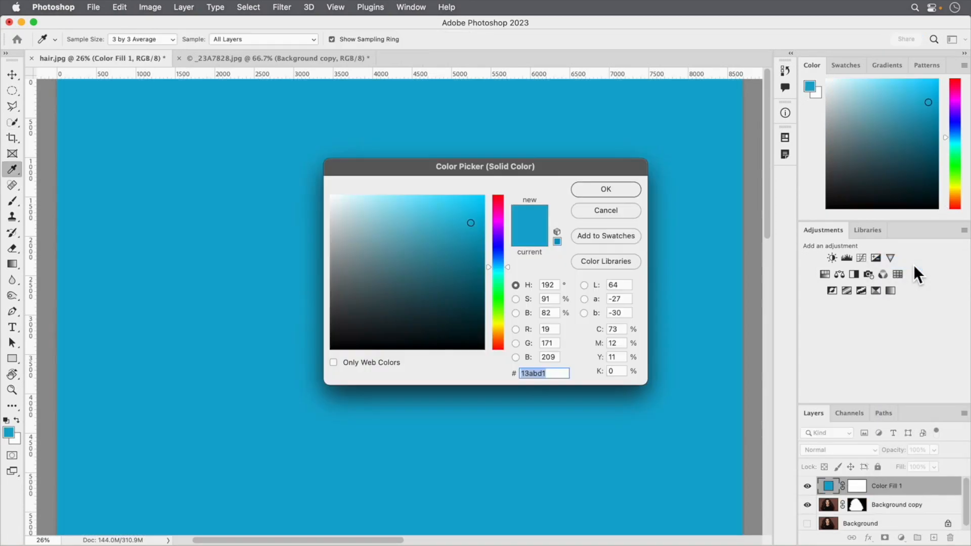
click(604, 188)
drag(822, 486, 830, 521)
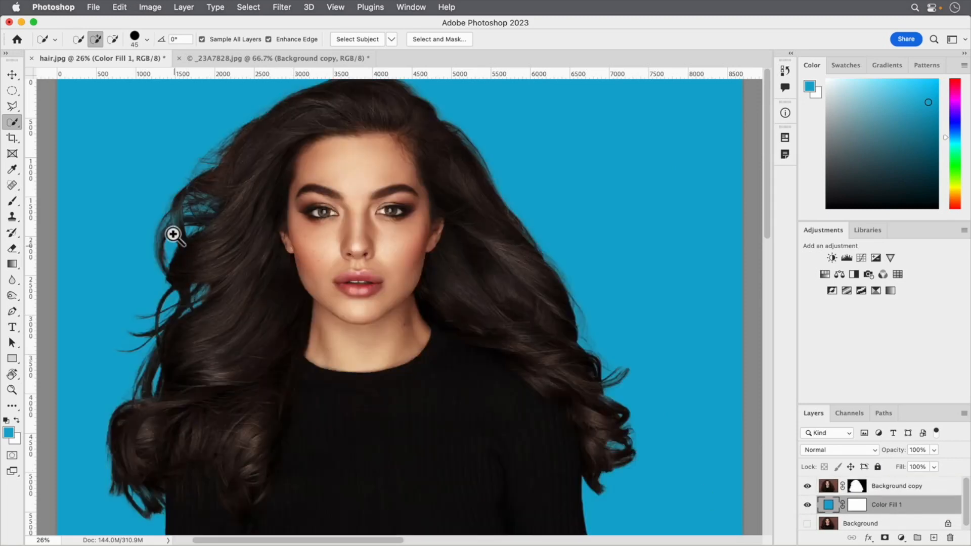
- Reopen the Background copy layer's mask in Select and Mask for further refinement of the hair edges
key(super+equal)
drag(217, 332, 236, 310)
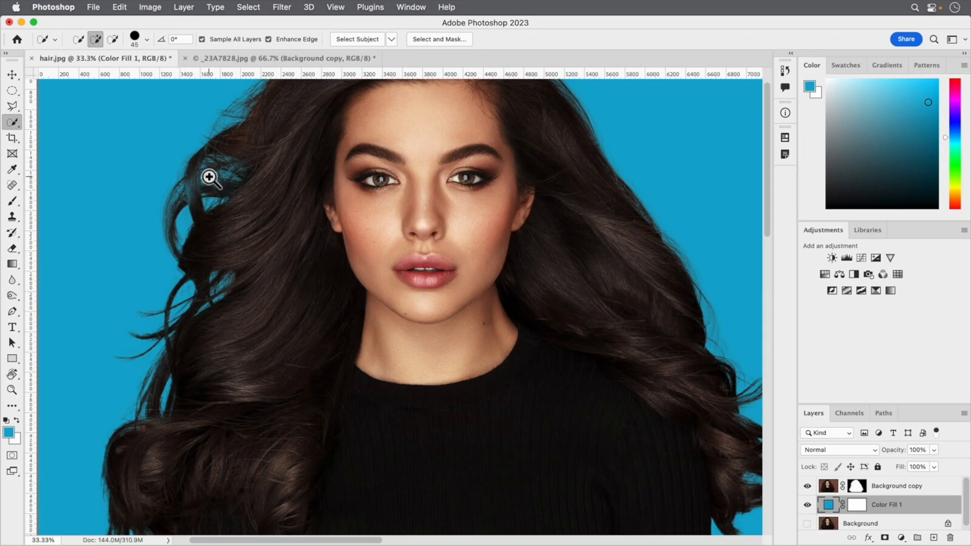
super+click(209, 177)
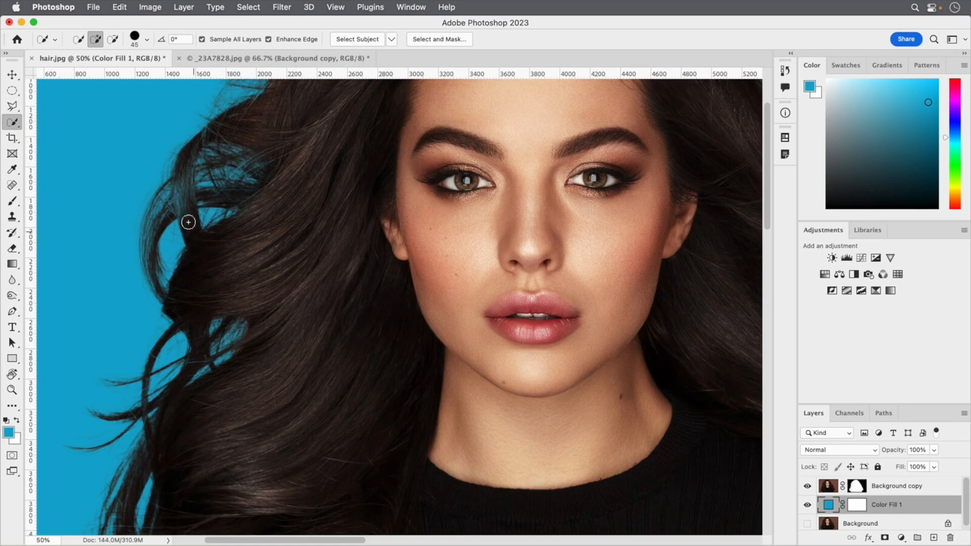
click(857, 486)
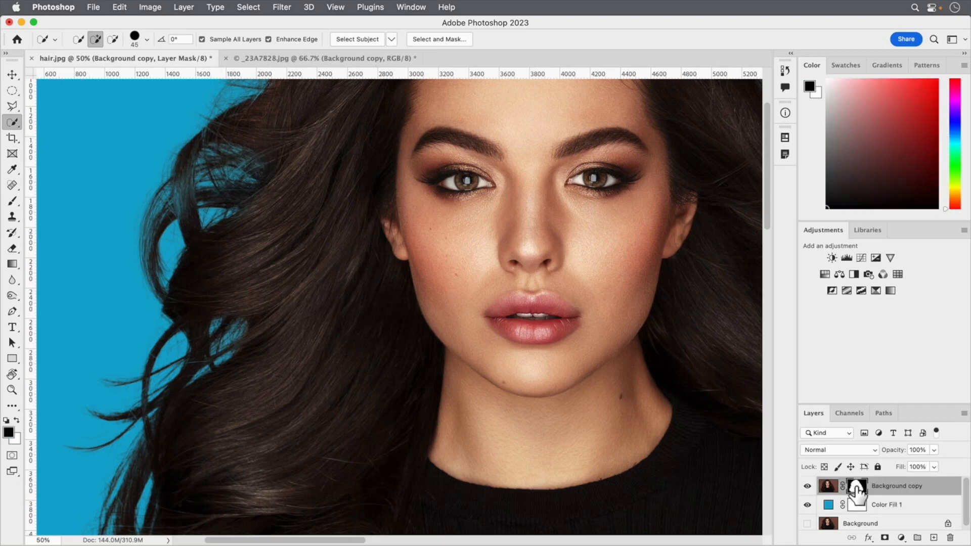
double_click(856, 487)
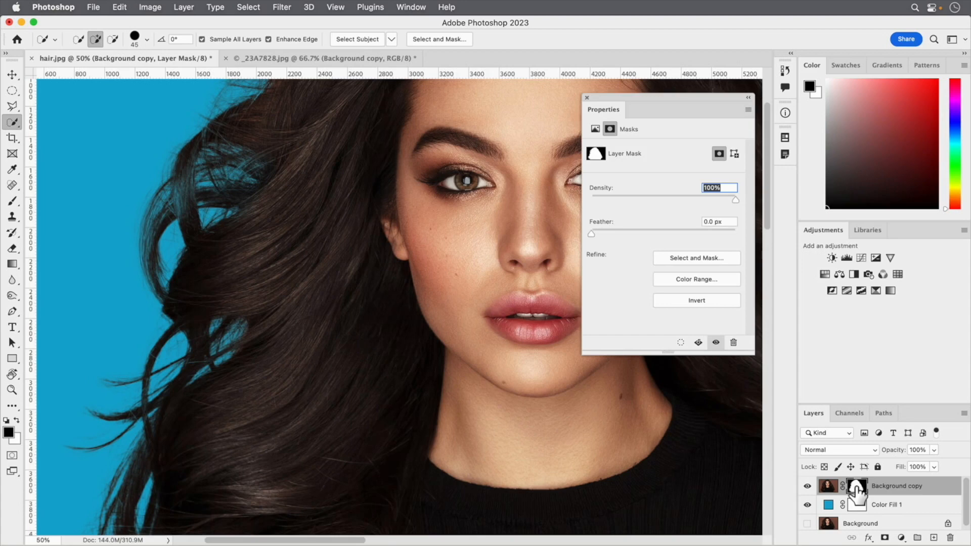
click(715, 257)
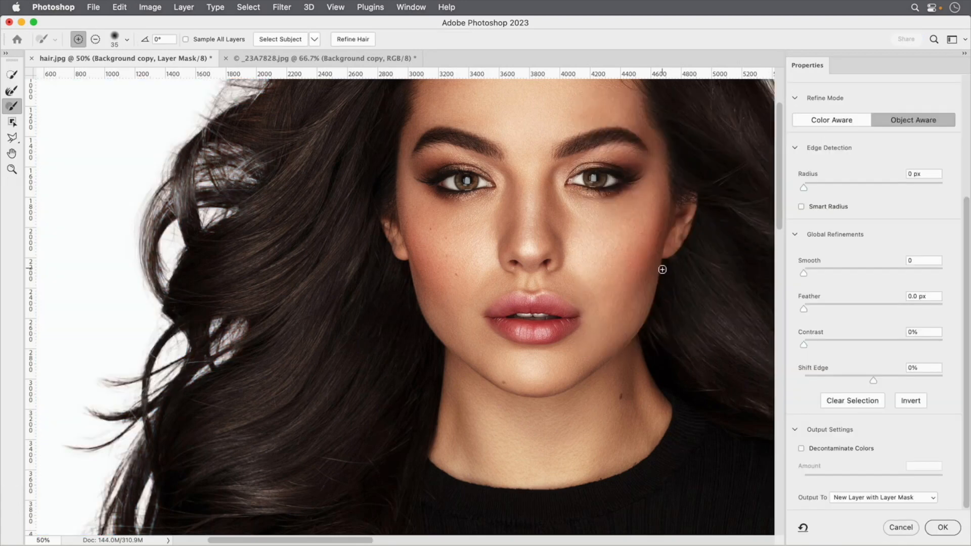
- Touch up the outer hair strands beside the upper gap with the Brush tool at size 60, undoing the first stroke
click(13, 106)
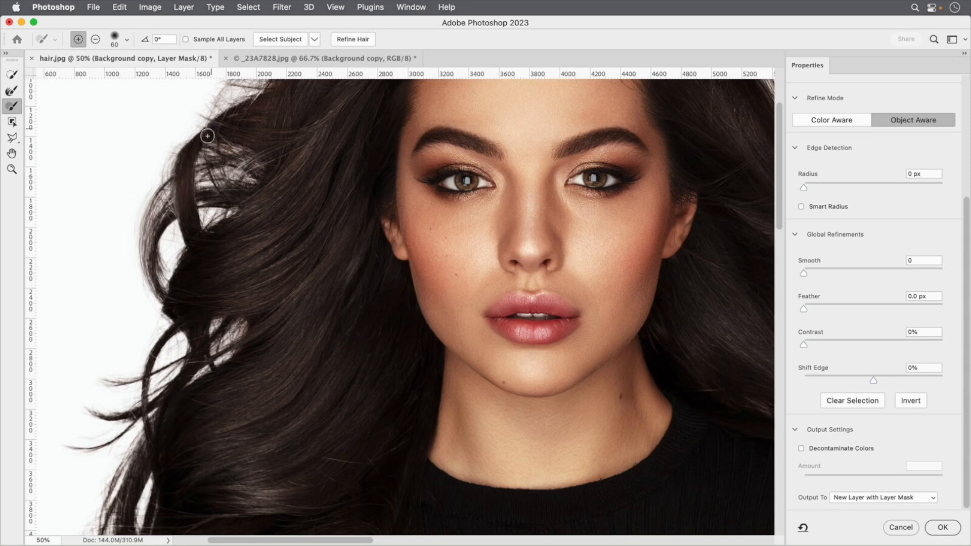
drag(250, 168, 226, 194)
key(super+z)
mouse_move(204, 139)
mouse_down()
mouse_move(180, 171)
mouse_move(186, 191)
mouse_up()
scroll(185, 192, down, 10)
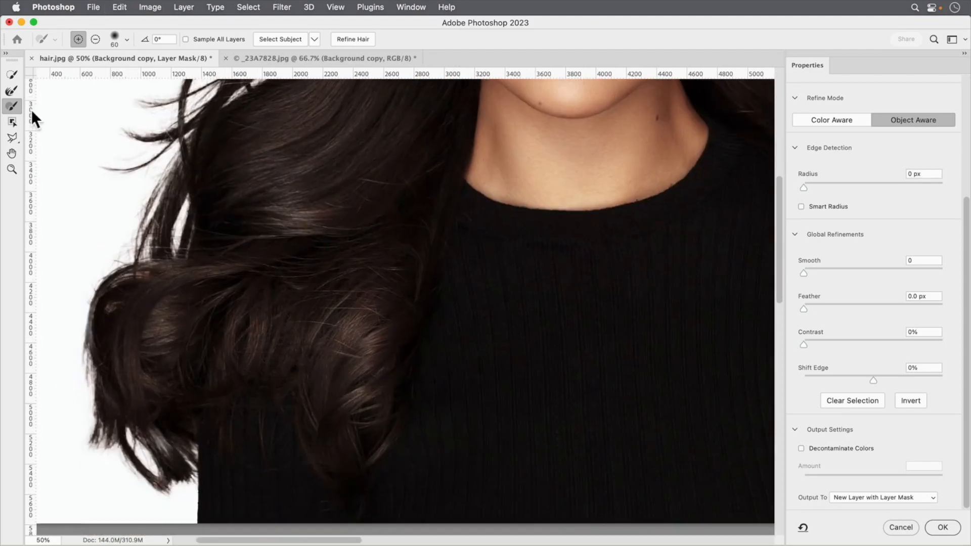
- Reduce the Refine Edge Brush to size 90 and paint over the leftover background inside the outer lower curl
click(11, 90)
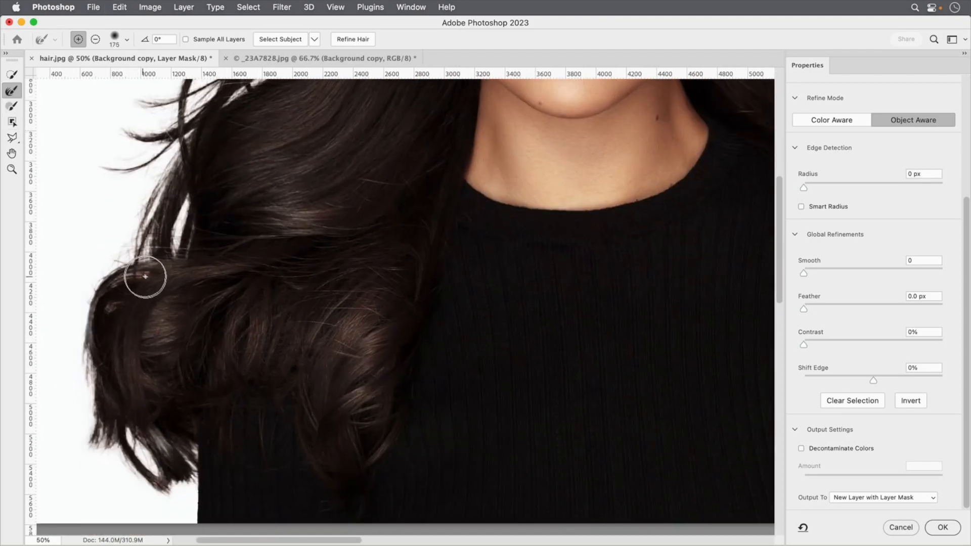
key(bracketleft)
key(bracketleft)
key(bracketleft)
key(bracketleft)
mouse_move(148, 276)
mouse_down()
mouse_move(117, 297)
mouse_move(116, 316)
mouse_move(125, 303)
mouse_up()
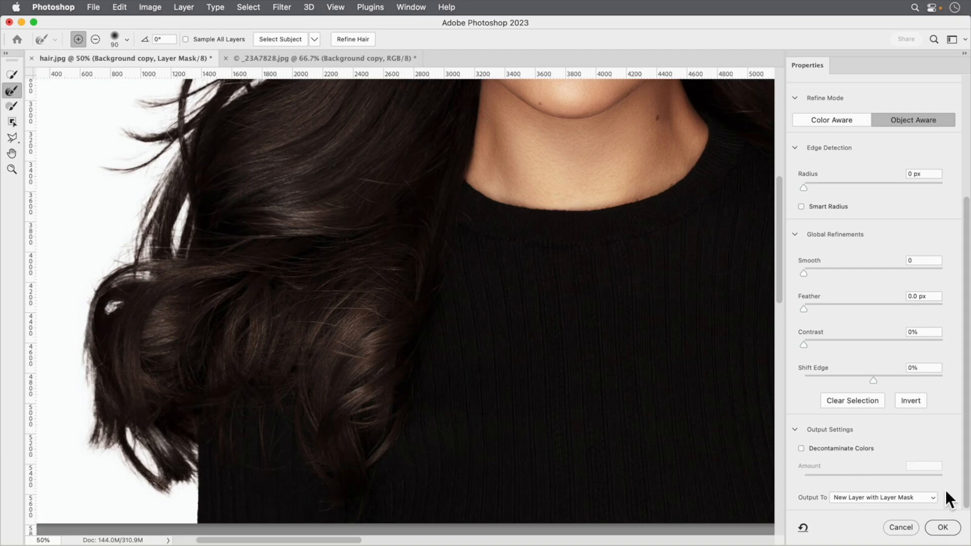
- Output the refined result as a Layer Mask and close the mask properties
click(914, 497)
click(908, 474)
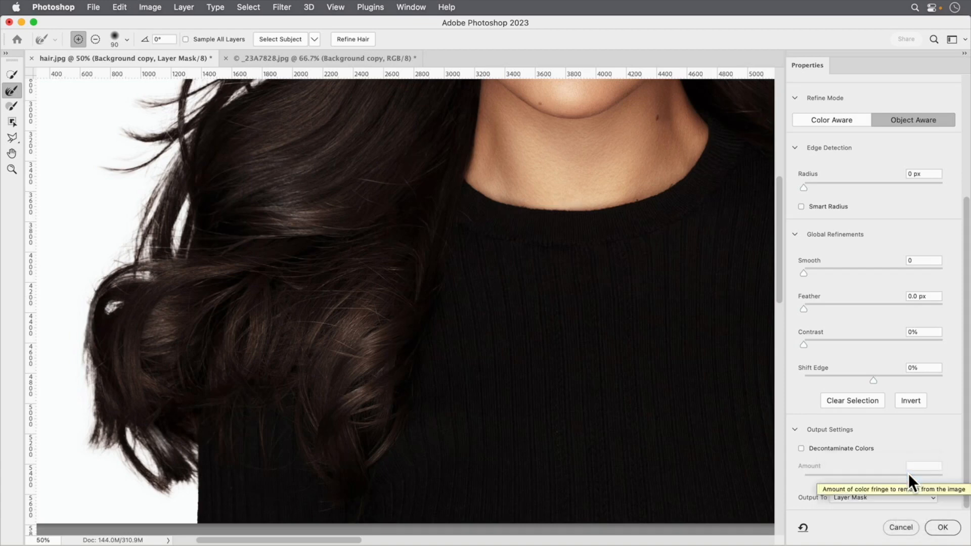
click(942, 529)
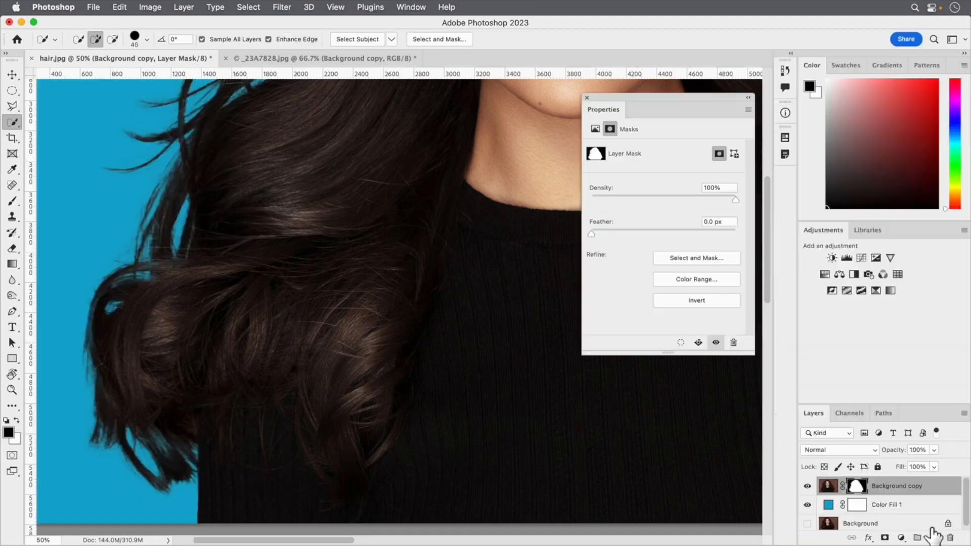
key(super+0)
click(587, 98)
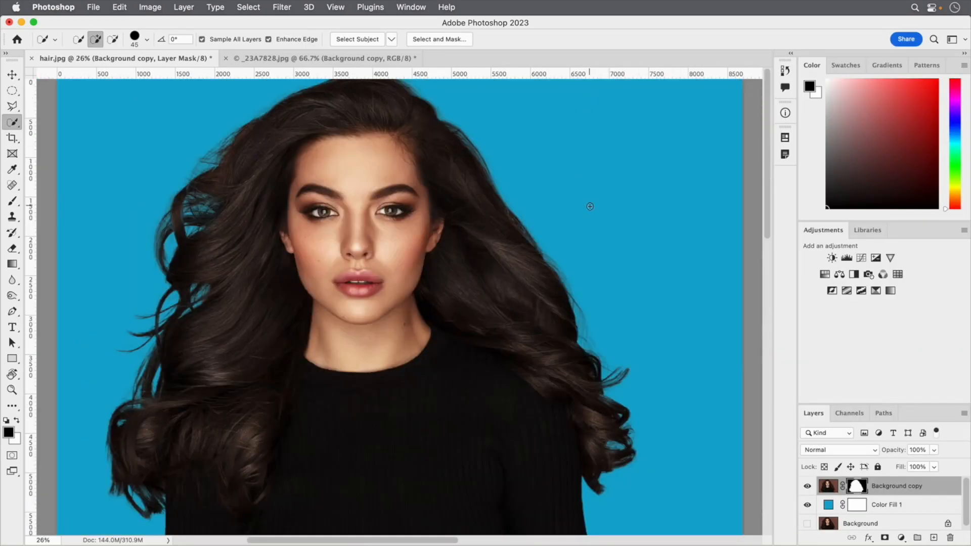
- Open the penguin image's selection in Select and Mask and change the preview from Black & White to Onion Skin
click(302, 56)
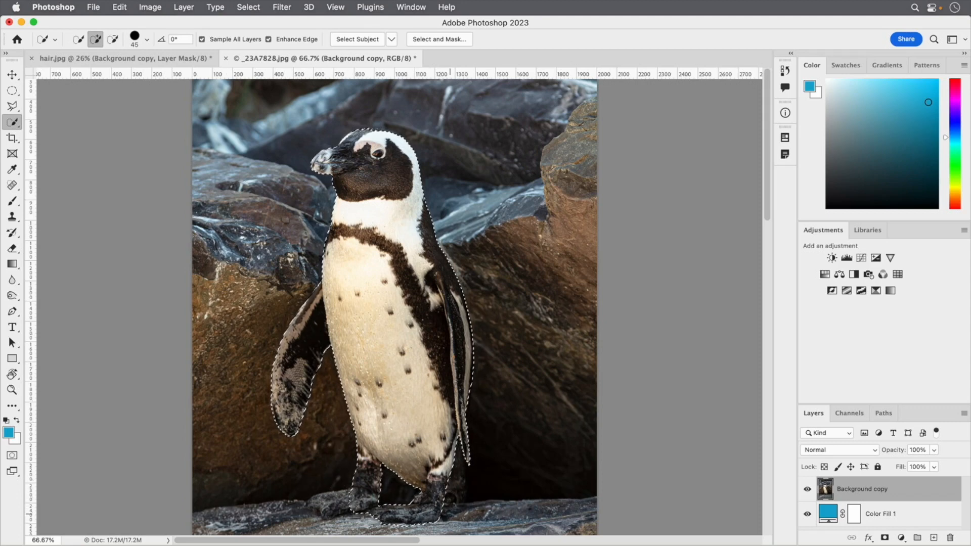
click(439, 39)
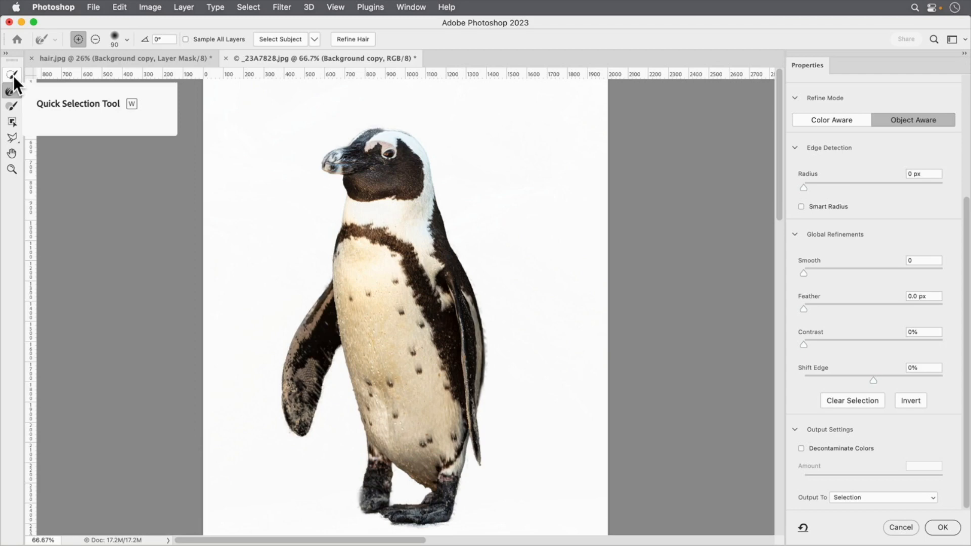
click(10, 105)
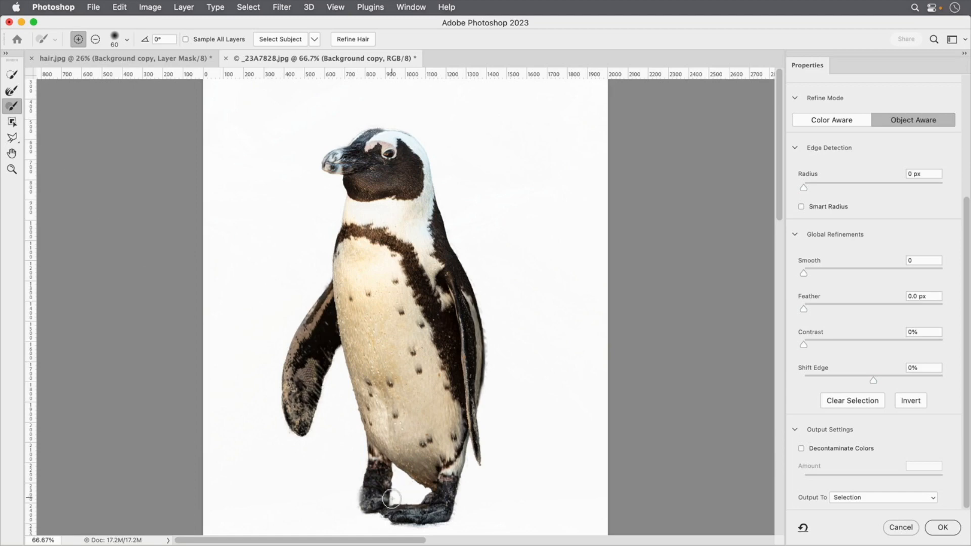
key(k)
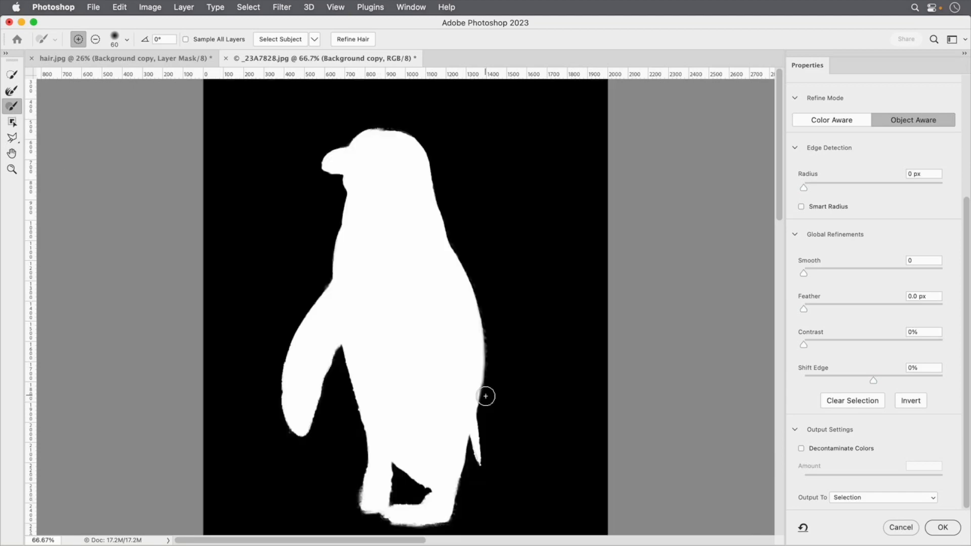
key(f)
key(f)
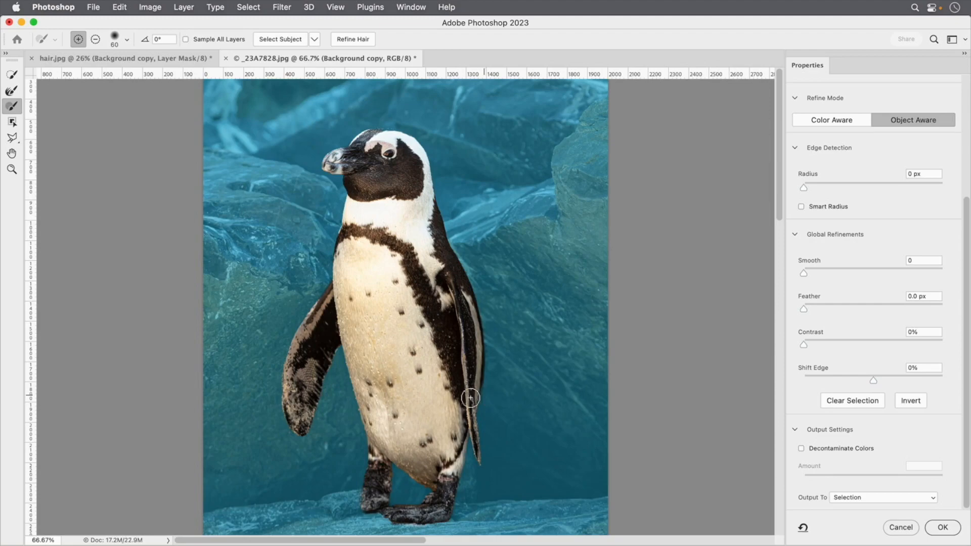
- Paint the penguin's missing front foot and tail into the selection with the Brush tool at size 35
super+click(373, 498)
drag(372, 497, 397, 381)
key(bracketleft)
key(bracketleft)
key(bracketleft)
key(bracketleft)
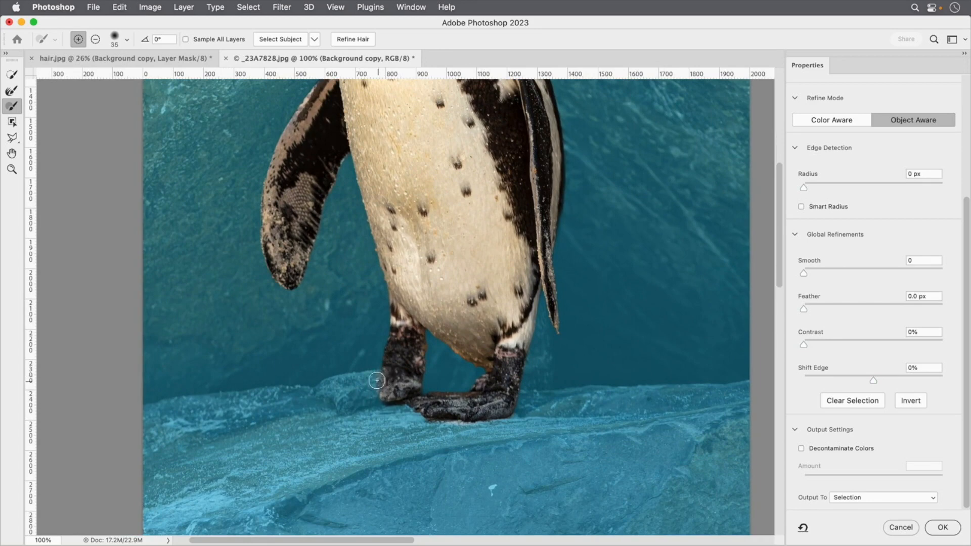
mouse_move(380, 375)
mouse_down()
mouse_move(342, 379)
mouse_move(319, 396)
mouse_move(355, 408)
mouse_move(364, 382)
mouse_move(328, 389)
mouse_move(367, 395)
mouse_up()
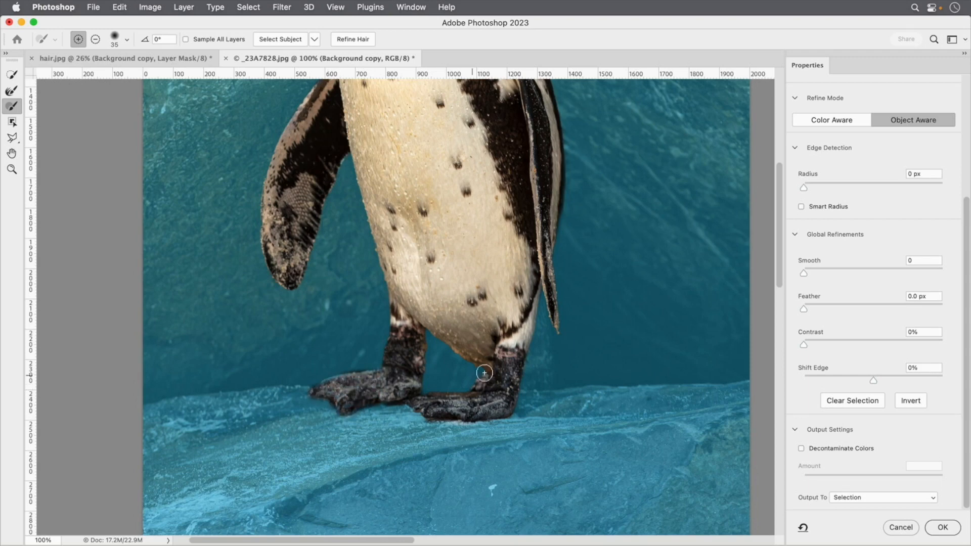
mouse_move(541, 294)
mouse_down()
mouse_move(548, 386)
mouse_move(533, 373)
mouse_move(536, 332)
mouse_up()
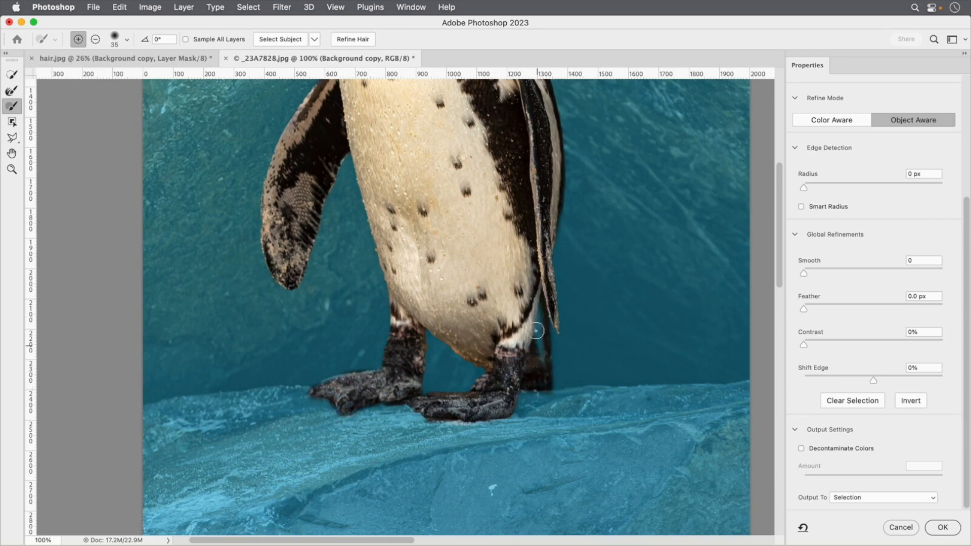
- Clean up the selection between the penguin's legs and under its feet by subtracting with the Brush tool at size 20
scroll(498, 389, up, 1)
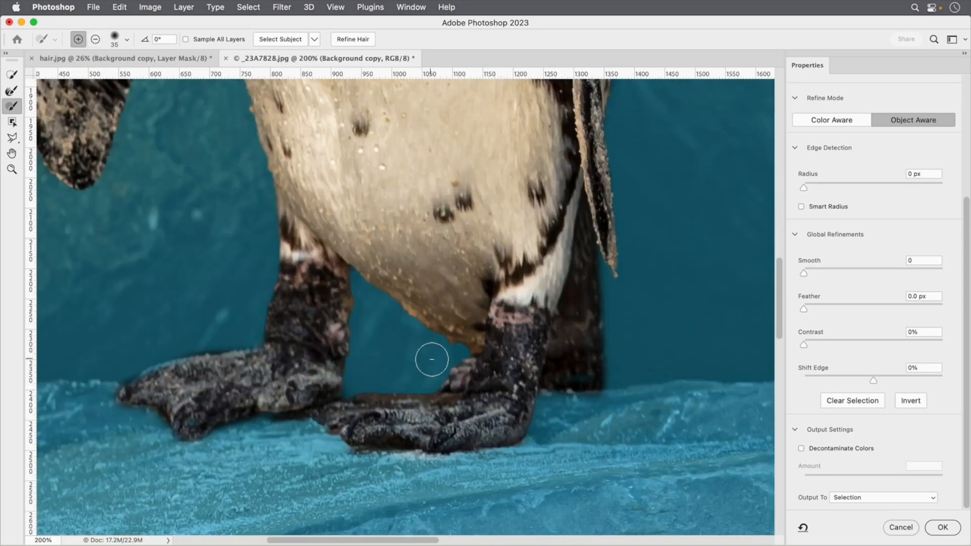
key(alt)
key(bracketleft)
key(bracketleft)
key(bracketleft)
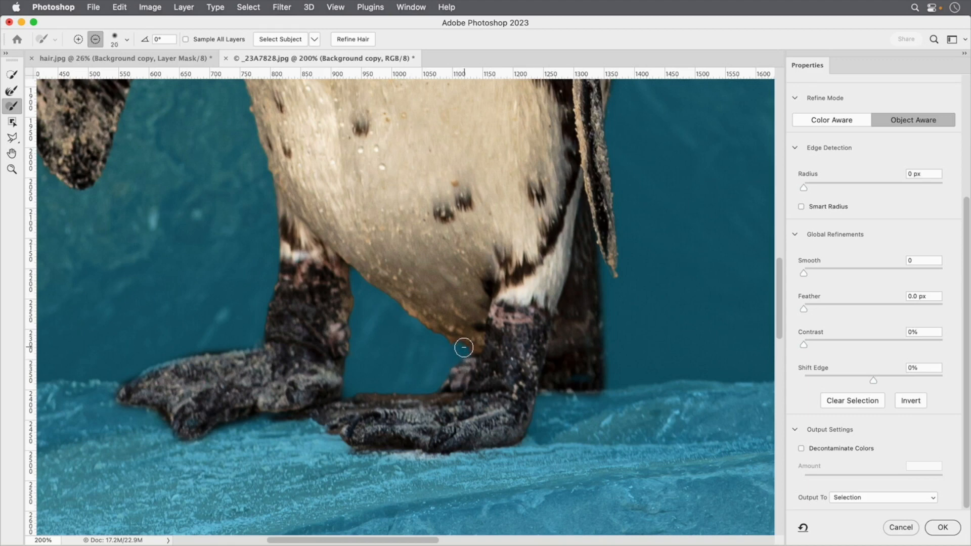
mouse_move(448, 346)
mouse_down()
mouse_move(469, 359)
mouse_move(466, 385)
mouse_move(471, 365)
mouse_move(445, 384)
mouse_move(451, 371)
mouse_up()
mouse_move(353, 455)
mouse_down()
mouse_move(450, 459)
mouse_move(416, 466)
mouse_up()
mouse_move(322, 431)
mouse_down()
mouse_move(346, 446)
mouse_move(460, 464)
mouse_up()
- Touch up the top edge of the penguin's head by adding to the selection with the Brush tool at size 20
drag(384, 132, 451, 455)
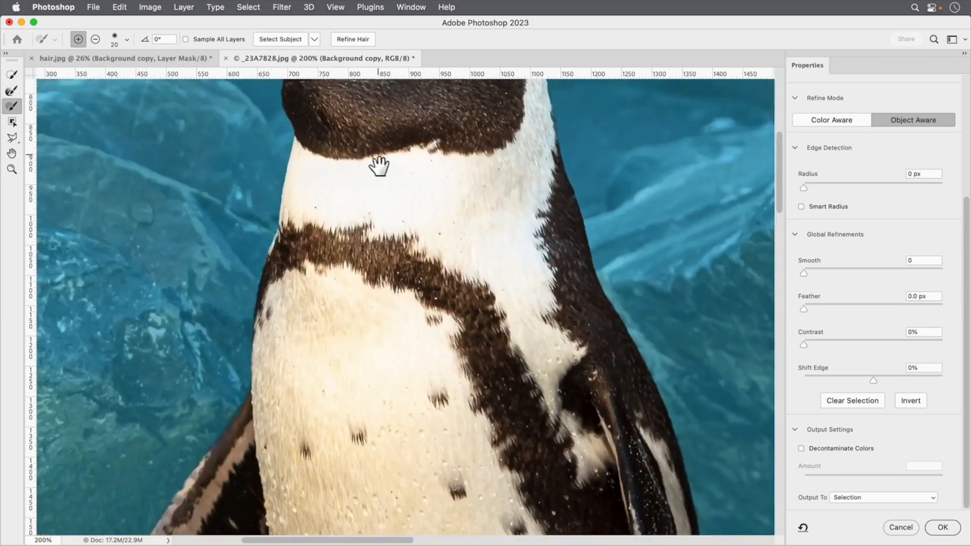
drag(379, 152, 405, 385)
drag(405, 170, 453, 171)
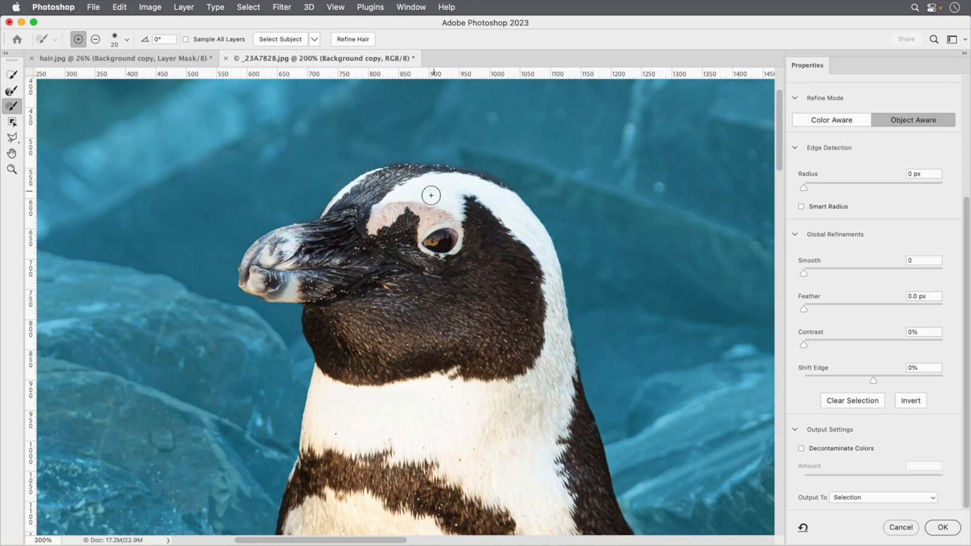
- Check the whole penguin cutout in the Overlay, On Black and On White views
key(super+0)
key(v)
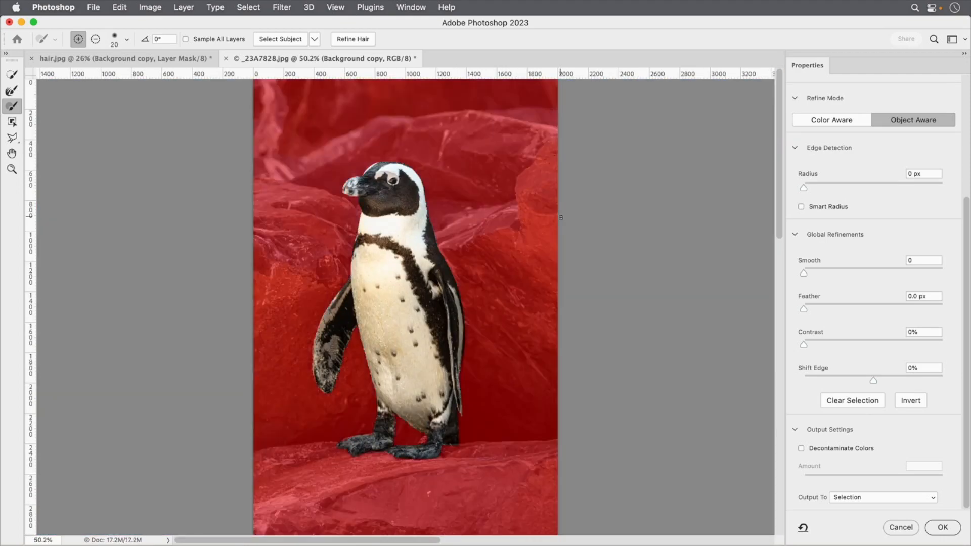
key(a)
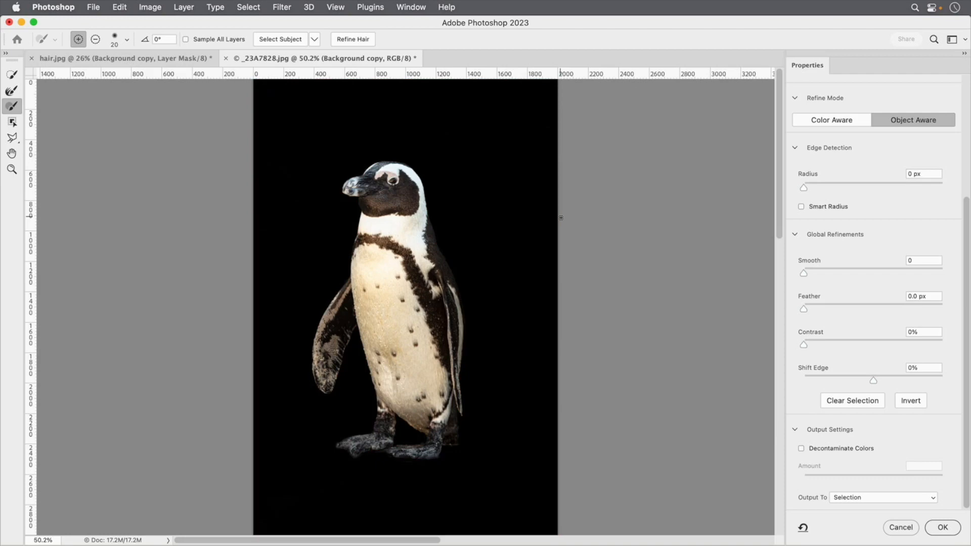
key(w)
- Subtract the leftover fringe above the rear foot and beneath the tail with the size 20 Brush
click(446, 459)
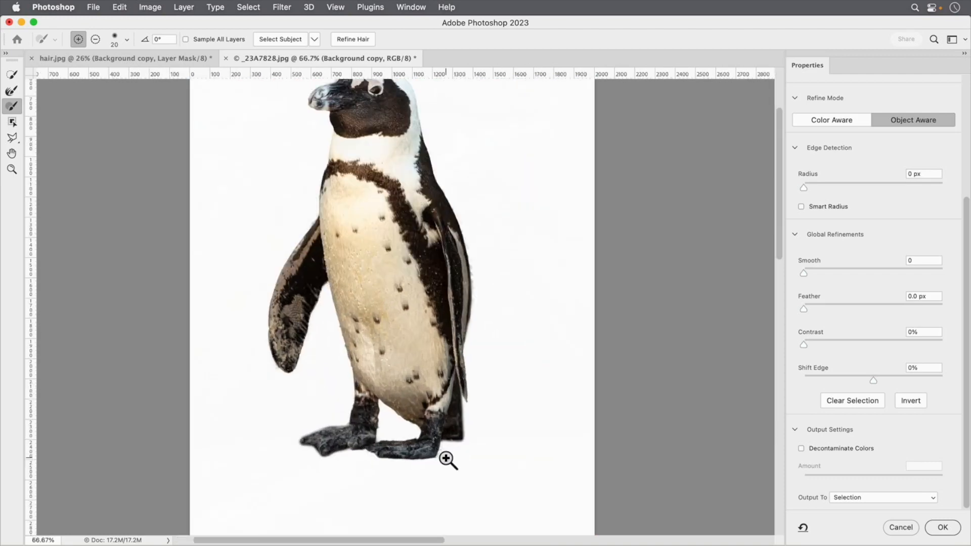
click(446, 459)
click(446, 458)
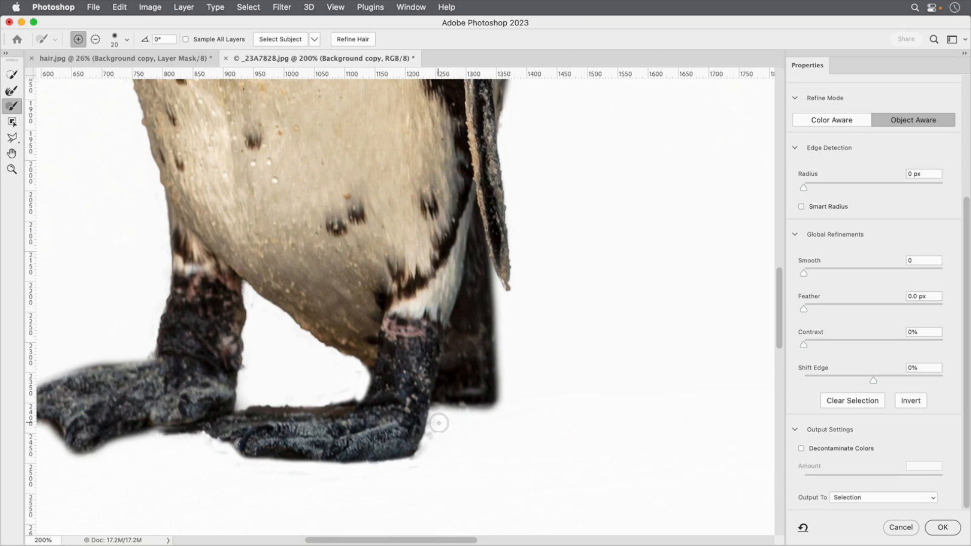
key(alt)
click(351, 400)
mouse_move(433, 410)
mouse_down()
mouse_move(406, 469)
mouse_move(493, 411)
mouse_up()
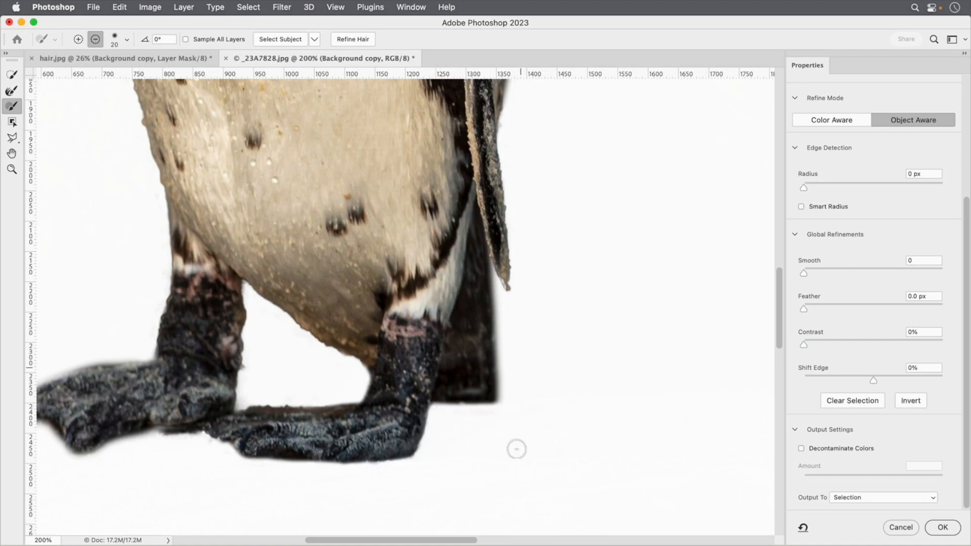
- Smooth the penguin's outline by setting Smooth to 41 and Feather to 0.5 px
key(super+0)
scroll(468, 319, up, 3)
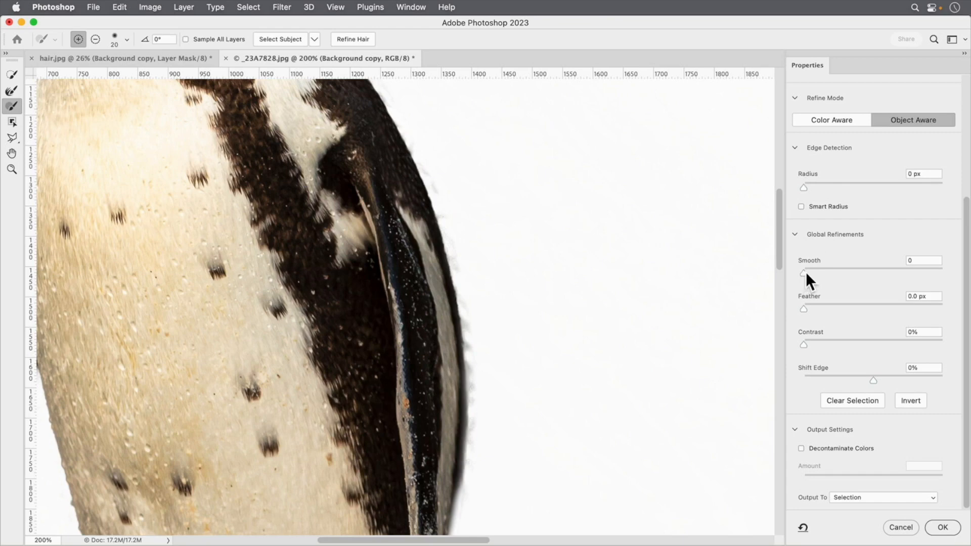
drag(803, 271, 847, 271)
click(804, 308)
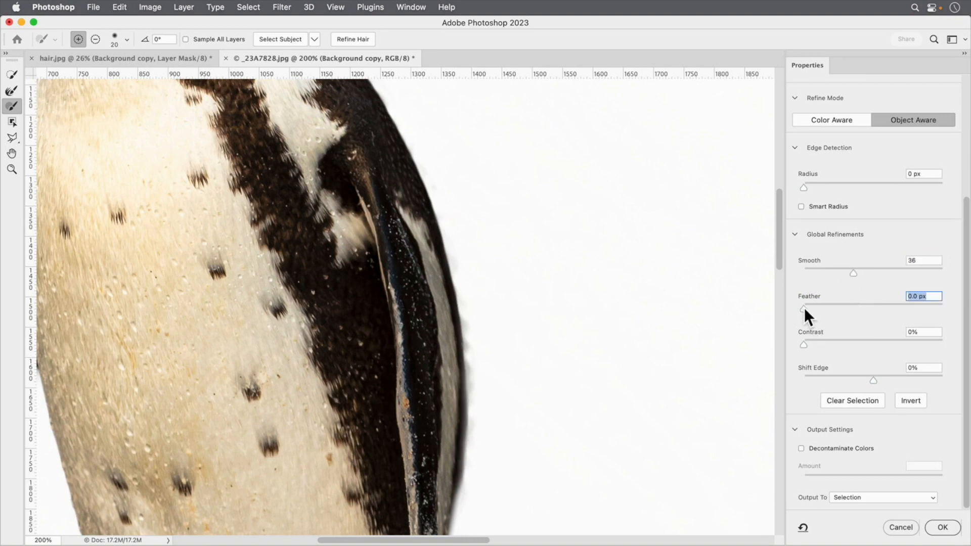
drag(805, 308, 806, 308)
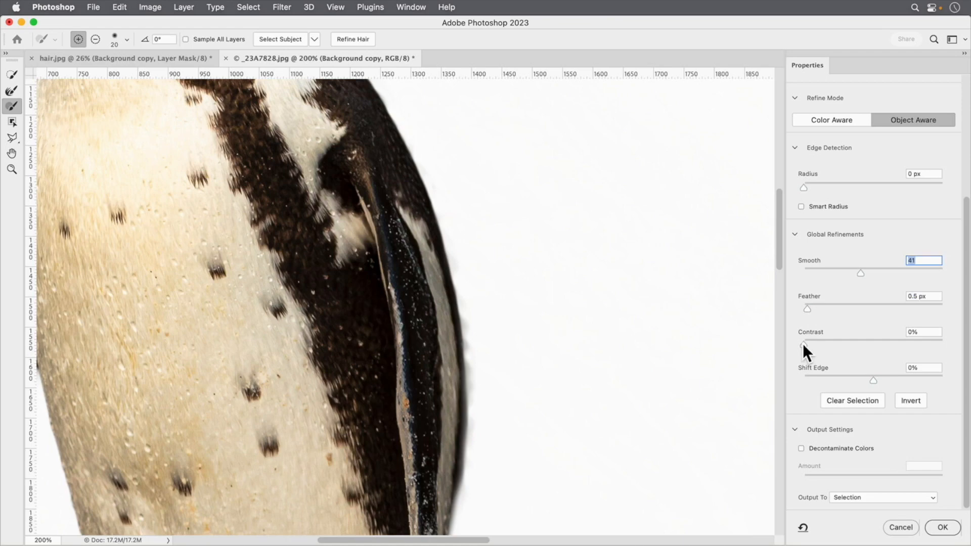
- Tighten the penguin's edge by setting Contrast to 17% and Shift Edge to -26%
drag(802, 344, 828, 344)
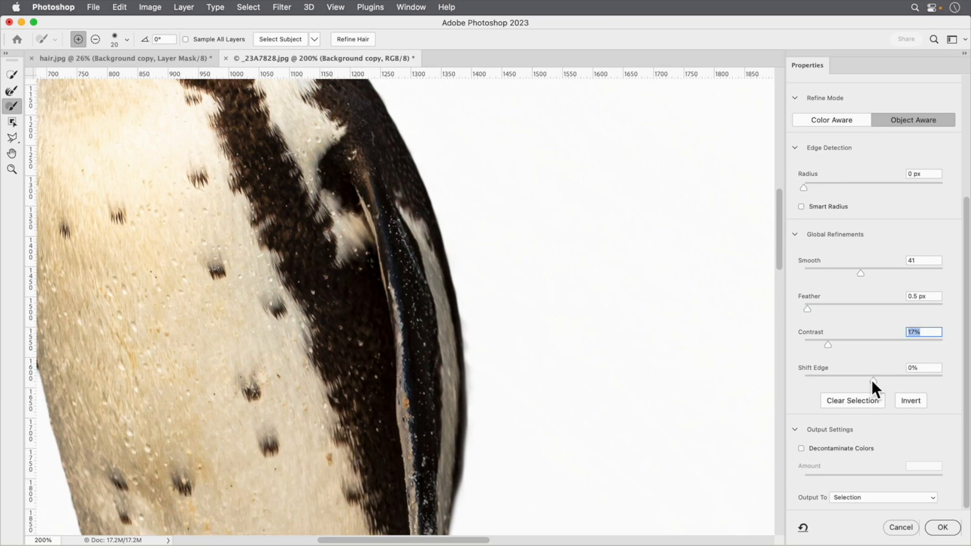
mouse_move(873, 380)
mouse_down()
mouse_move(846, 380)
mouse_move(856, 379)
mouse_up()
key(super+0)
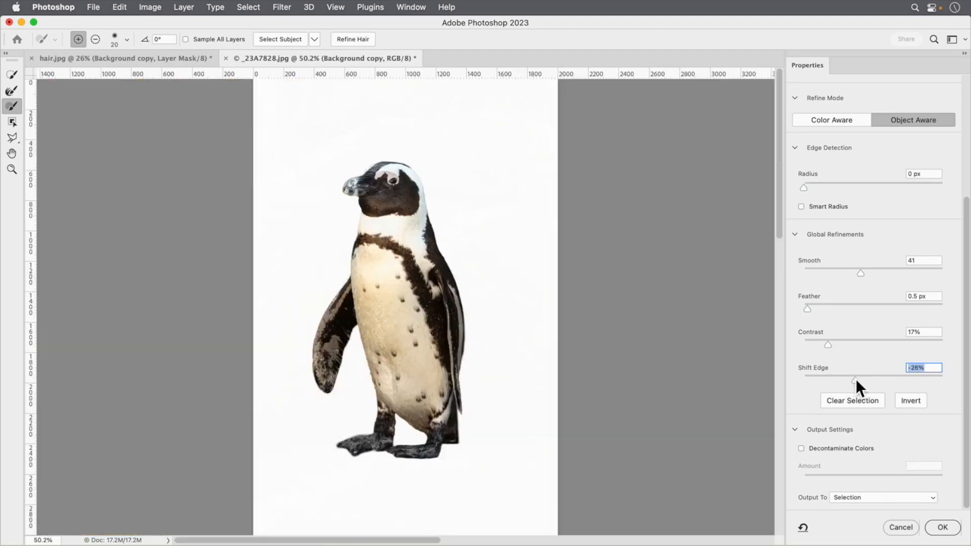
- Output the refined penguin selection as a New Layer with Layer Mask
click(895, 498)
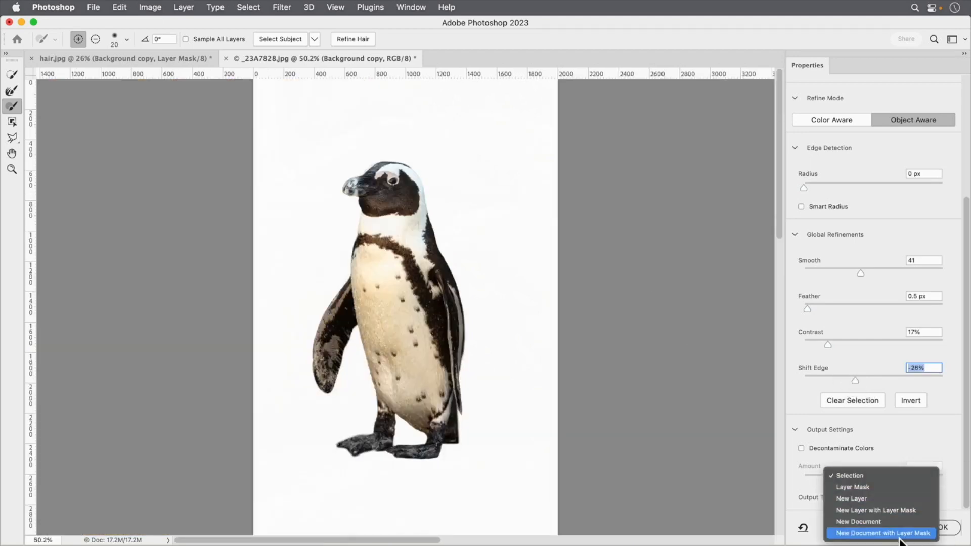
click(875, 511)
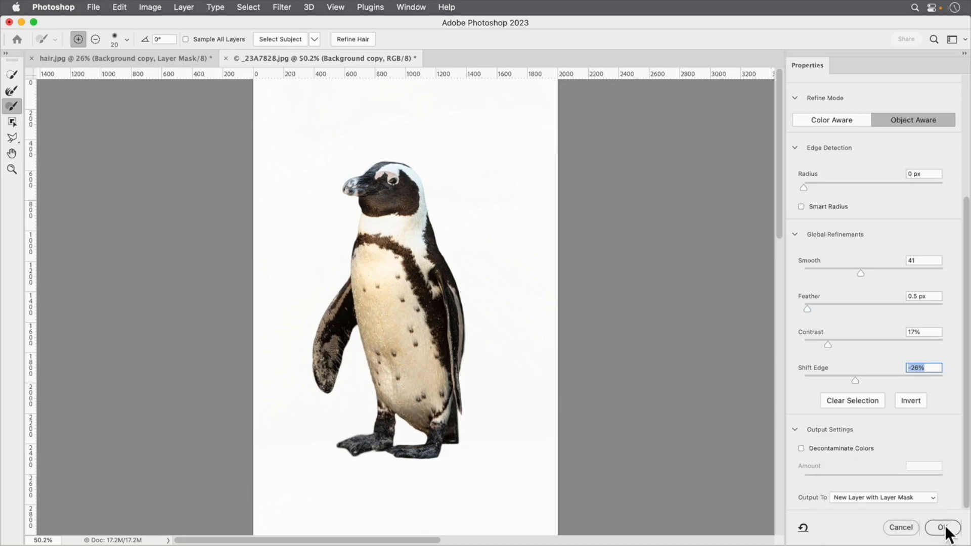
click(944, 528)
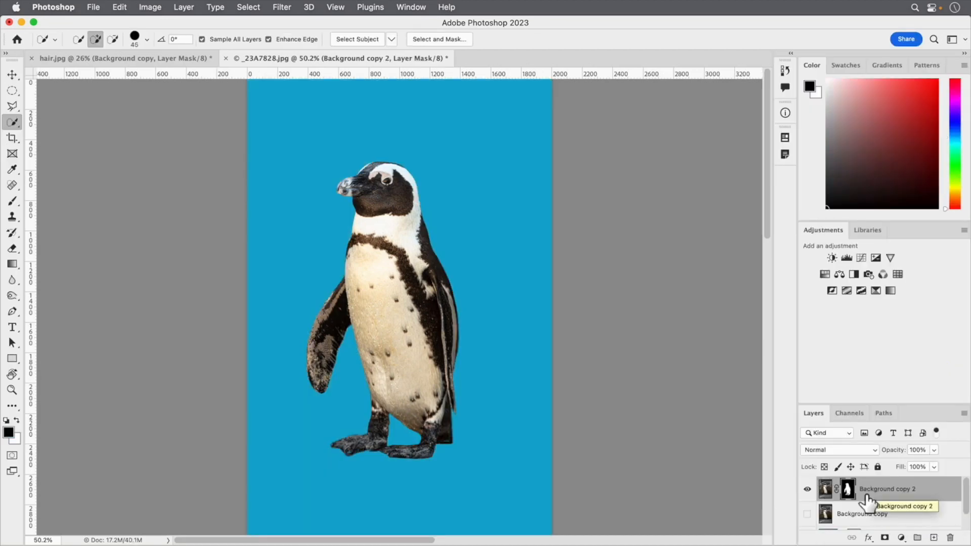
- Display the penguin's layer mask on its own and ready a white size 30 Brush for filling gray specks around the feet and tail
alt+click(848, 490)
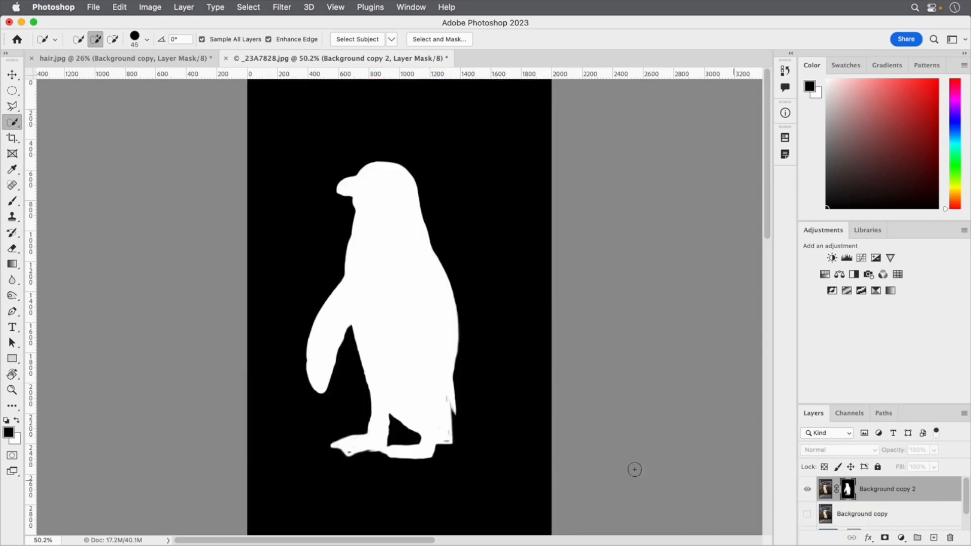
super+click(452, 425)
super+click(452, 425)
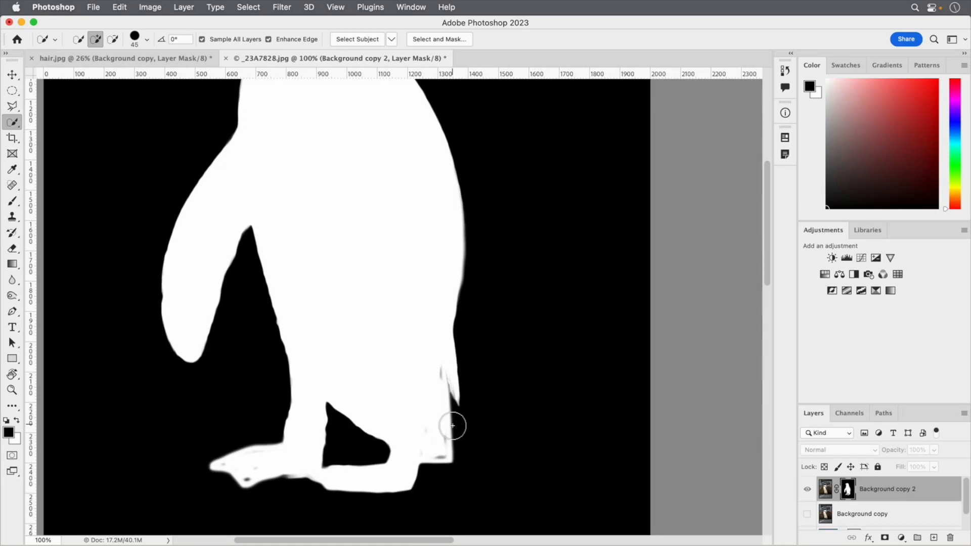
key(x)
key(b)
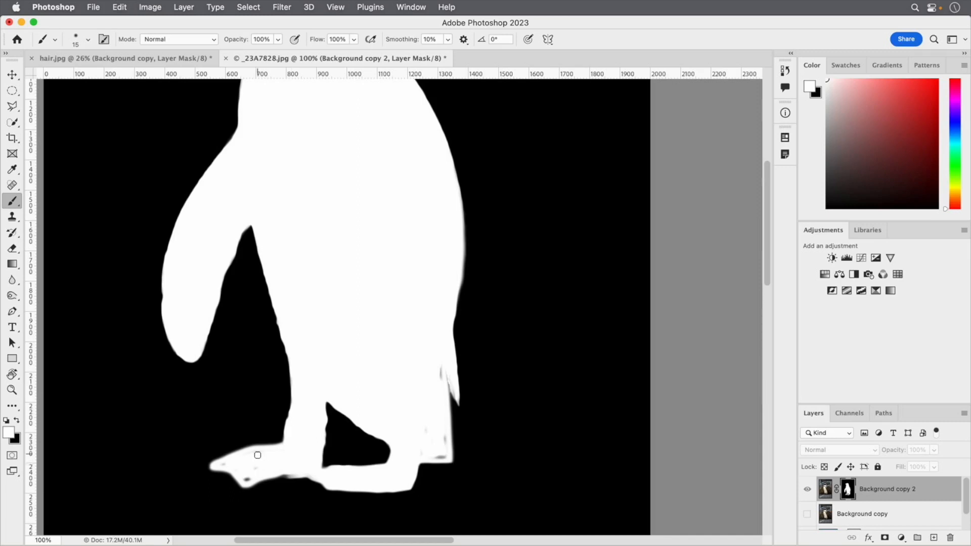
key(bracketright)
key(bracketright)
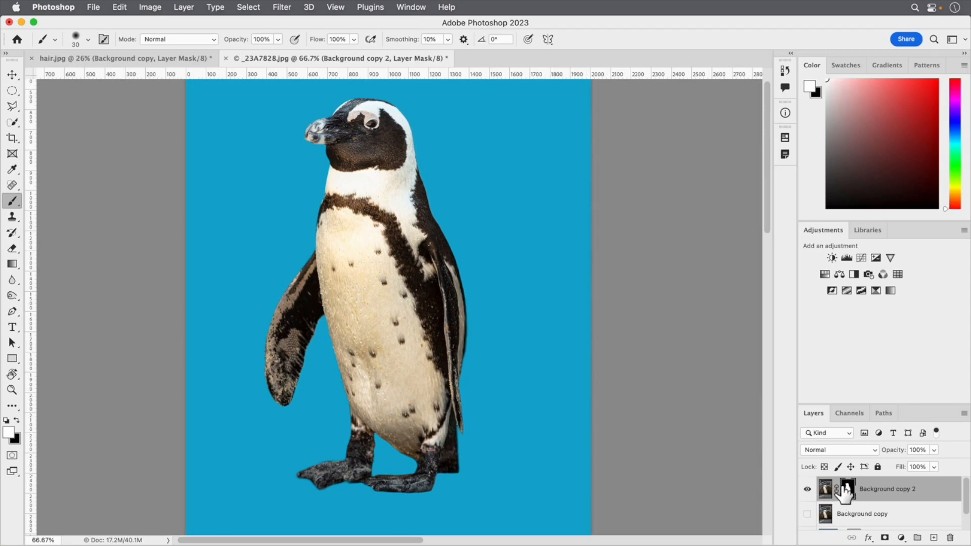
- Open a Levels adjustment on the penguin's mask and compare its back edge with the black input level at 29 and at 0
click(150, 8)
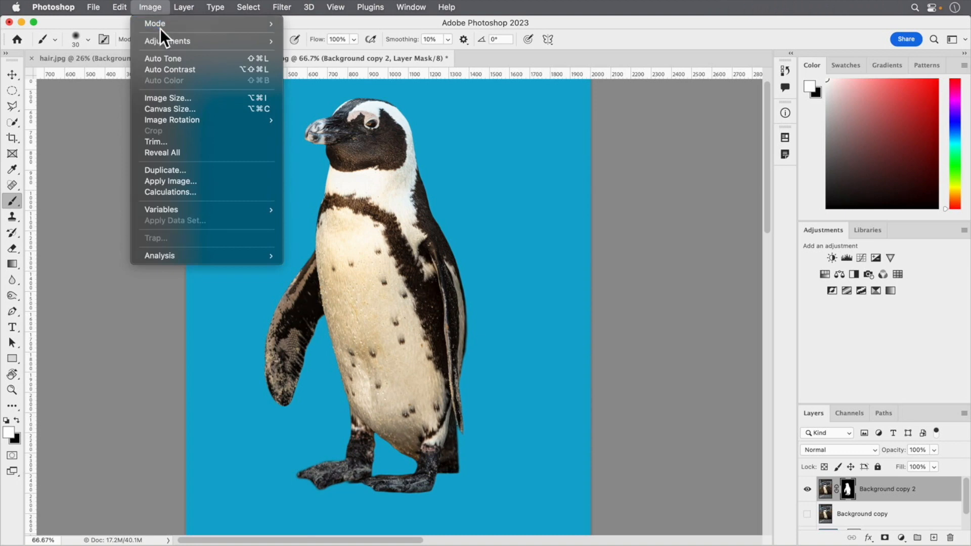
mouse_move(160, 40)
click(331, 52)
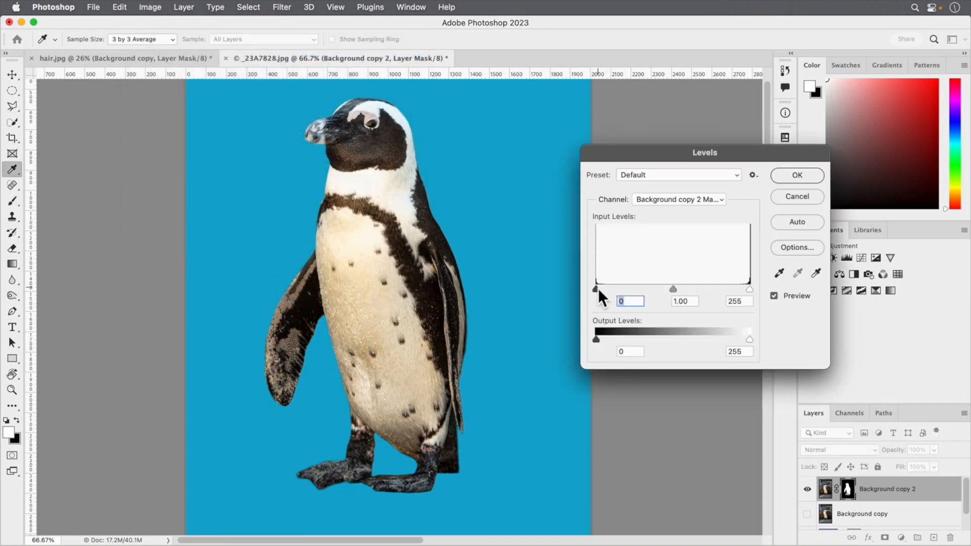
mouse_move(596, 290)
mouse_down()
mouse_move(615, 289)
mouse_move(583, 286)
mouse_move(613, 287)
mouse_up()
super+click(457, 320)
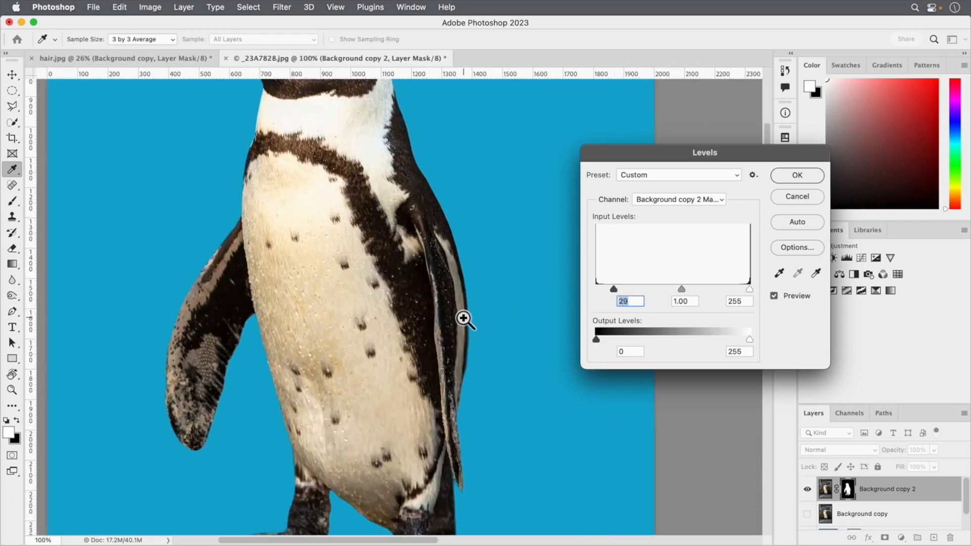
super+click(464, 319)
super+click(464, 319)
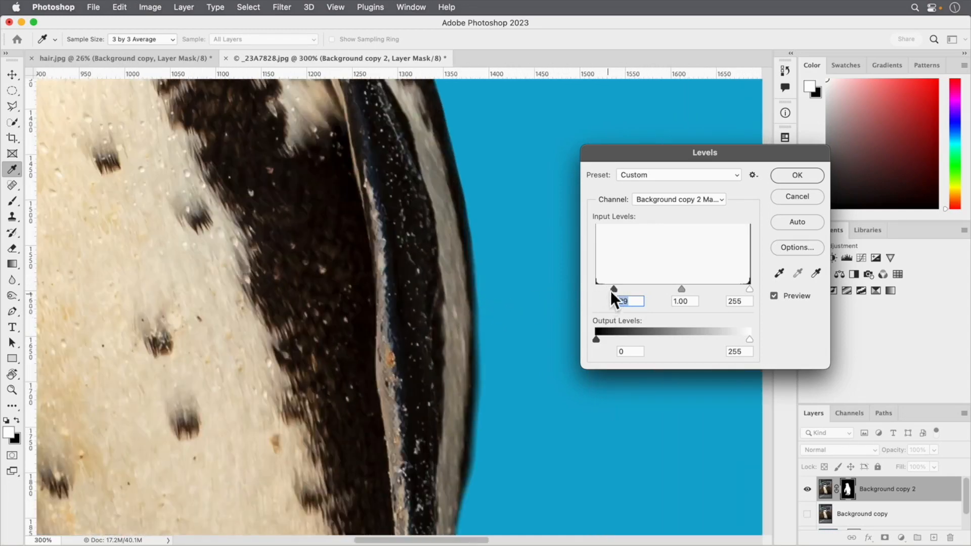
drag(615, 286, 579, 283)
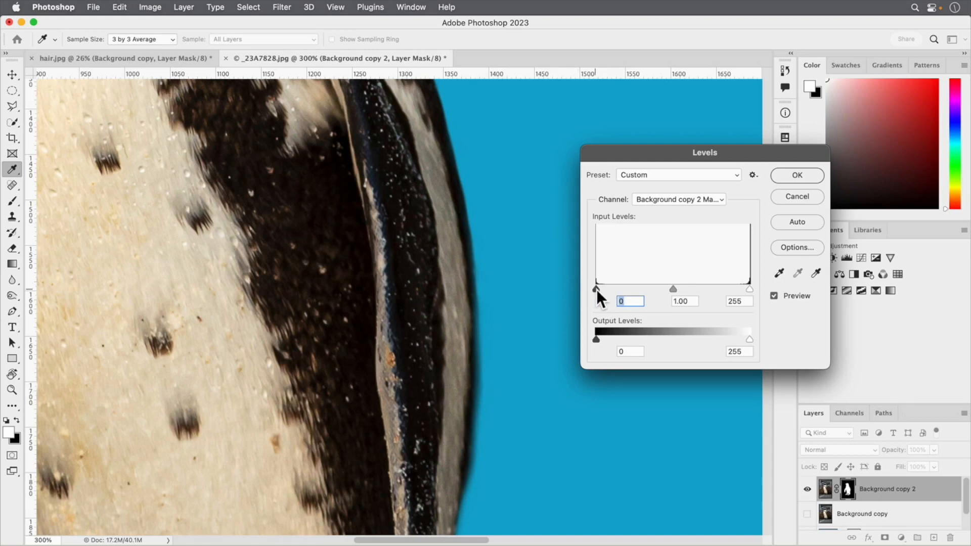
- Tighten the mask edge by applying Levels with the black input at 20 and the midtone at 0.57
mouse_move(597, 289)
mouse_down()
mouse_move(629, 291)
mouse_move(606, 284)
mouse_up()
drag(691, 295, 703, 296)
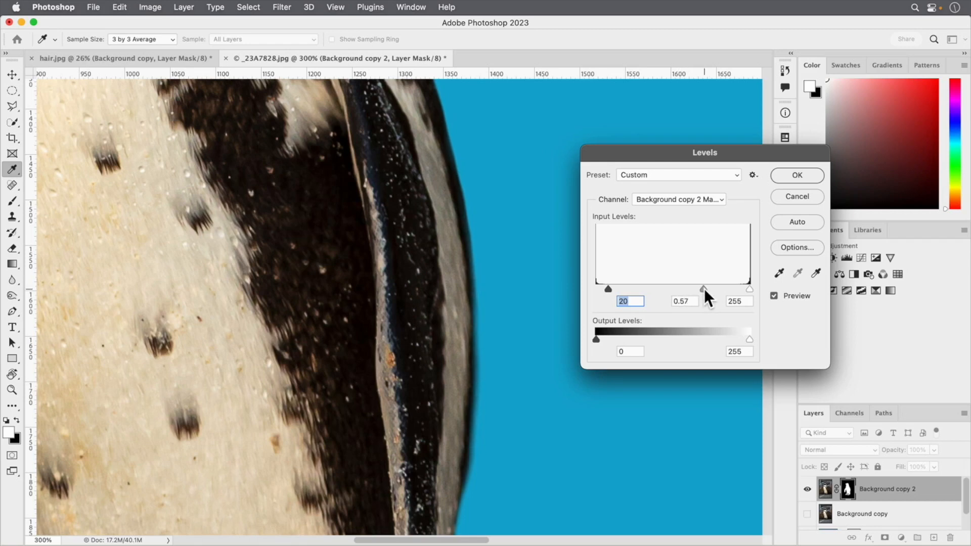
click(809, 176)
key(b)
key(super+0)
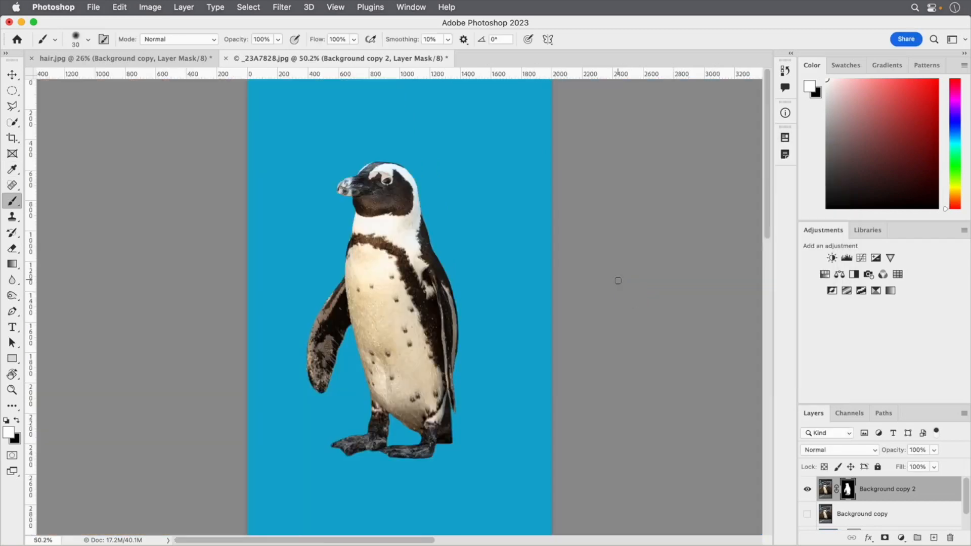